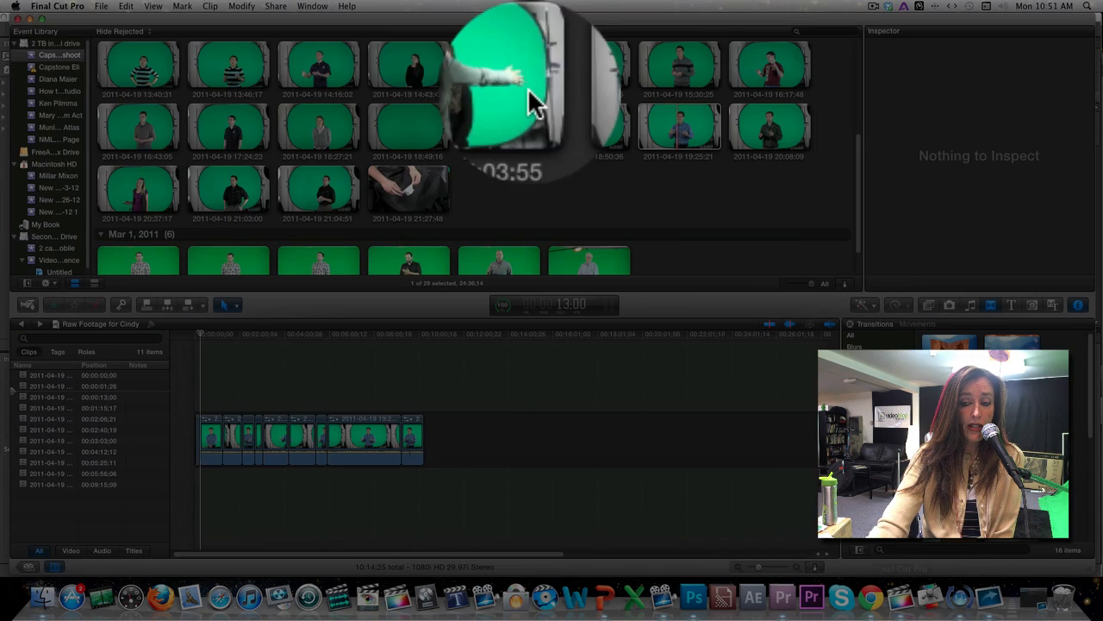
Open the Final Cut Pro application menu over the green-screen interview project.
left_click(93, 12)
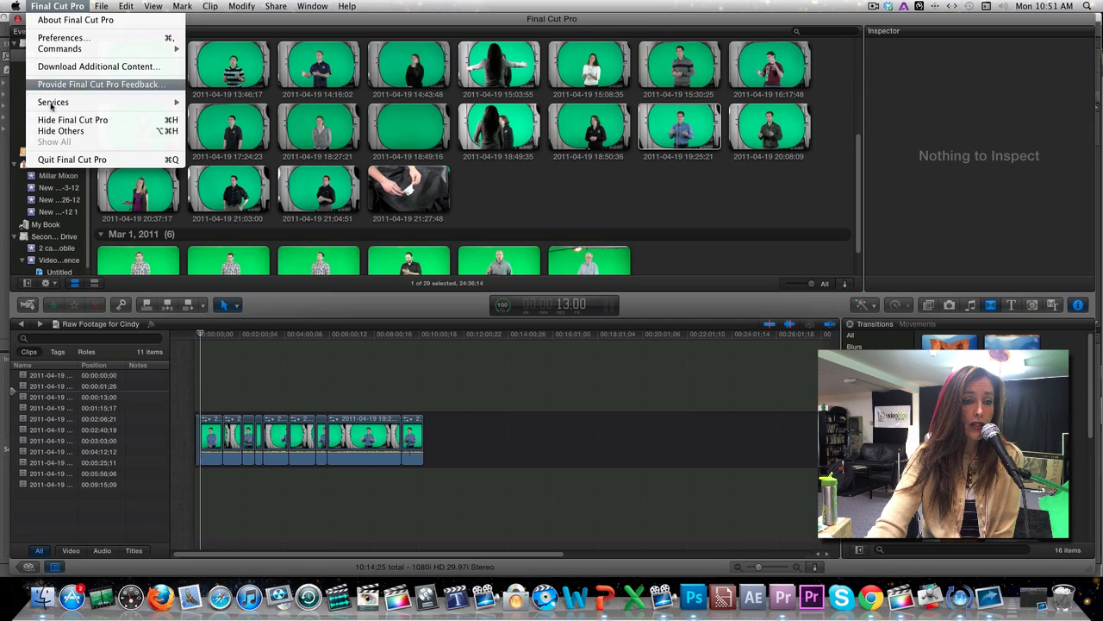
Dismiss the Final Cut Pro menu without choosing a command.
left_click(736, 285)
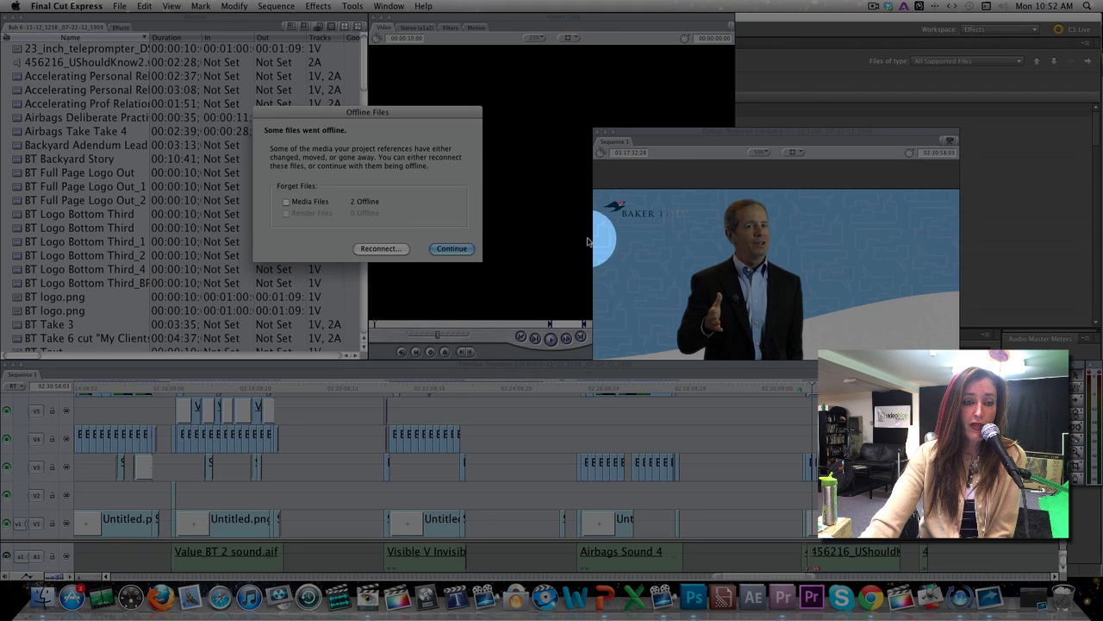
Continue with the 2 offline files and open Log and Transfer listing the PRIVATE3 clips.
left_click(451, 248)
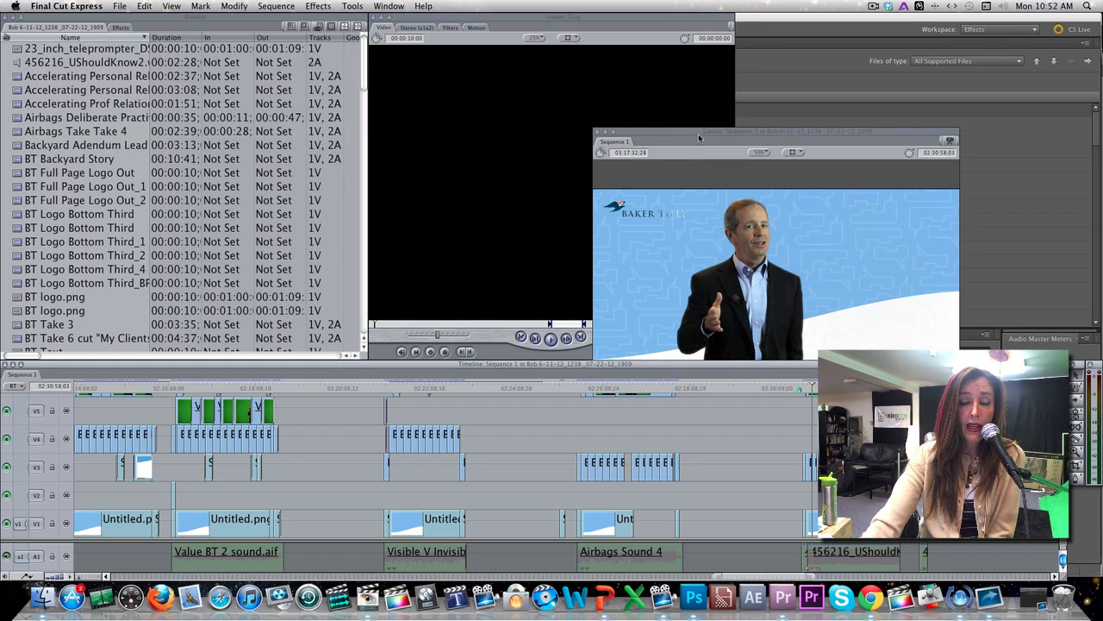
left_click(699, 138)
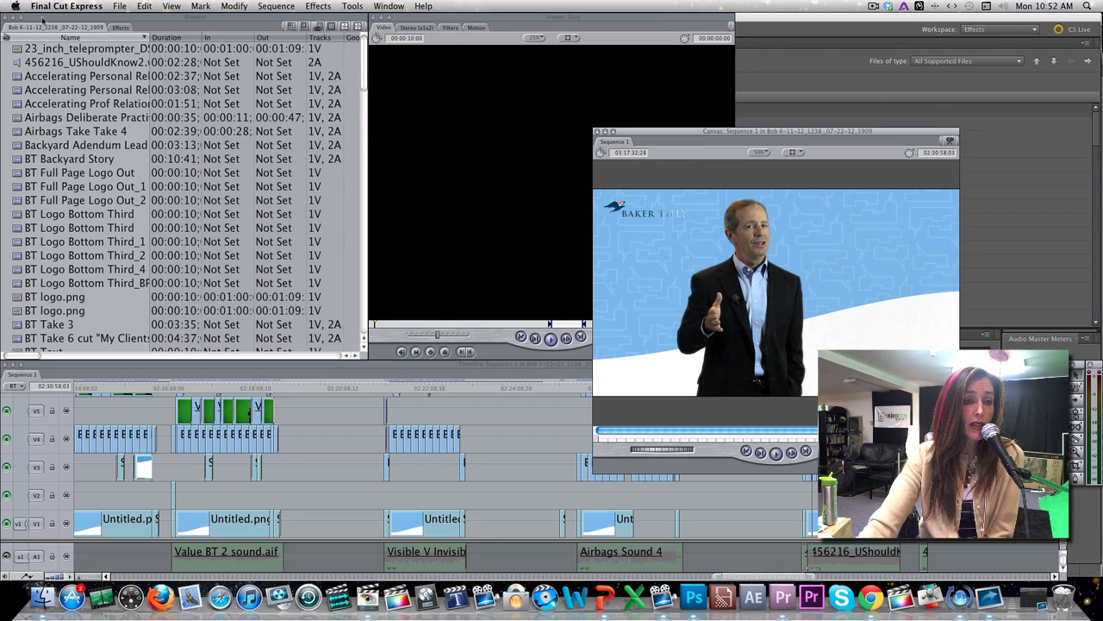
left_click(96, 8)
mouse_move(121, 10)
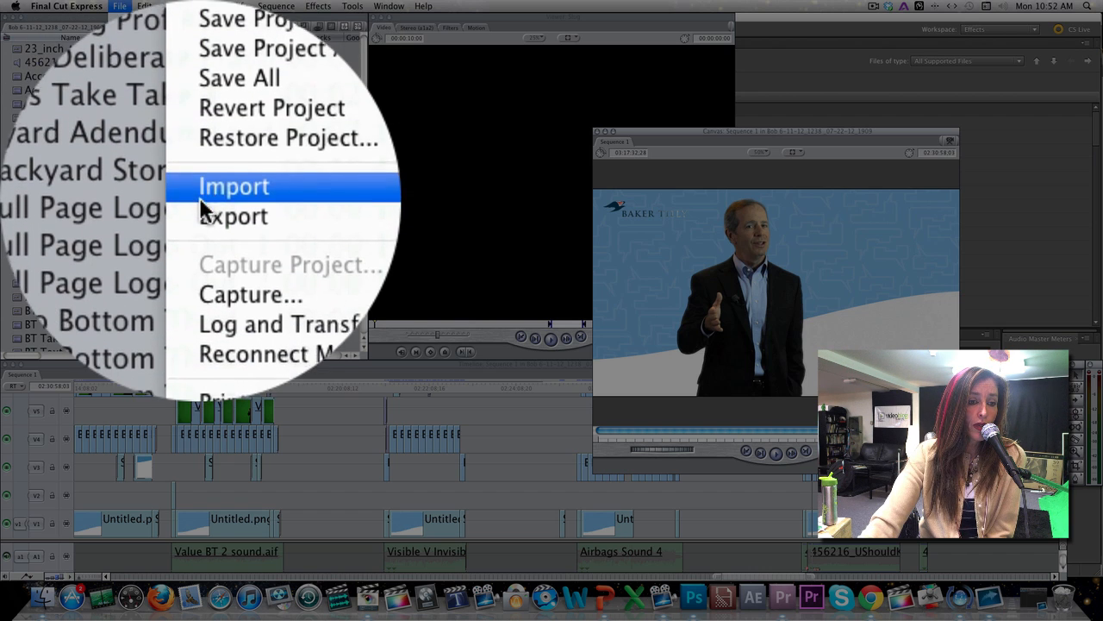
left_click(200, 214)
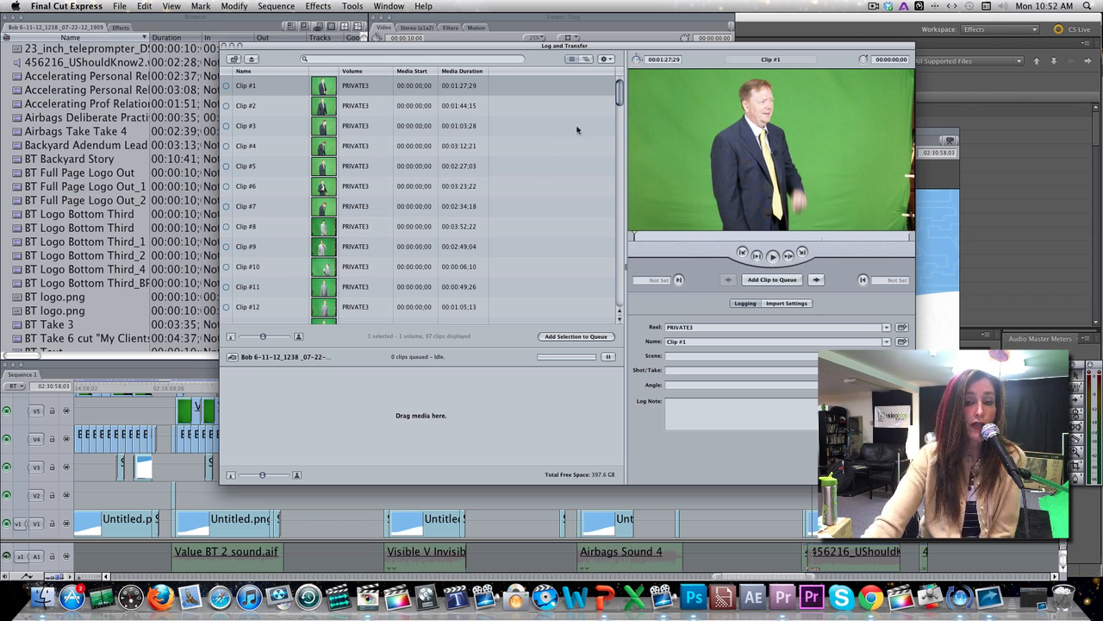
left_click(609, 59)
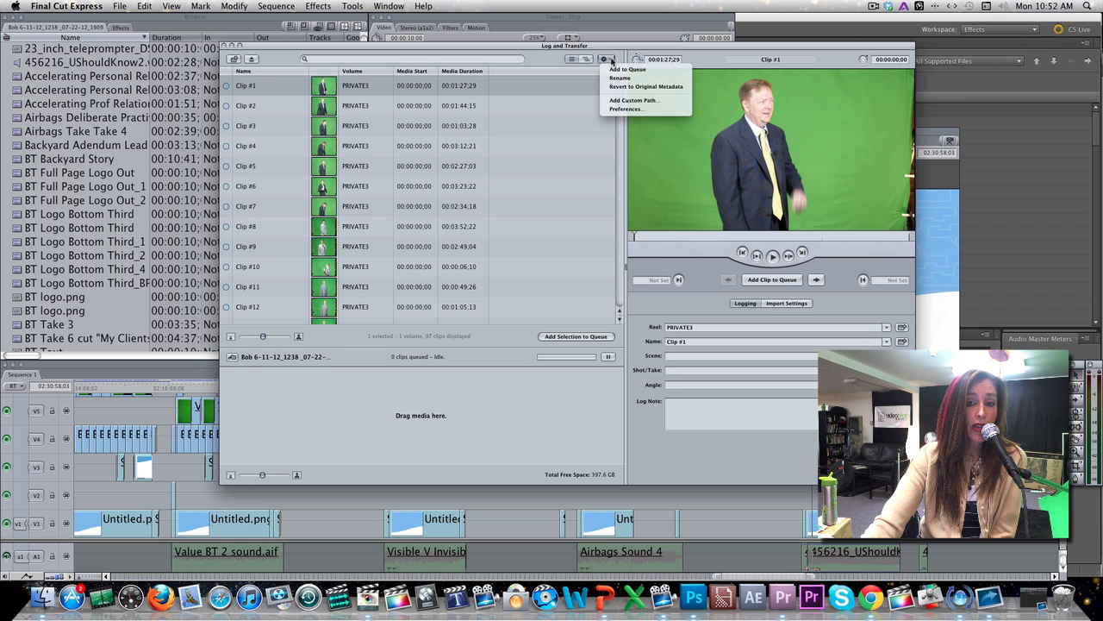
left_click(612, 60)
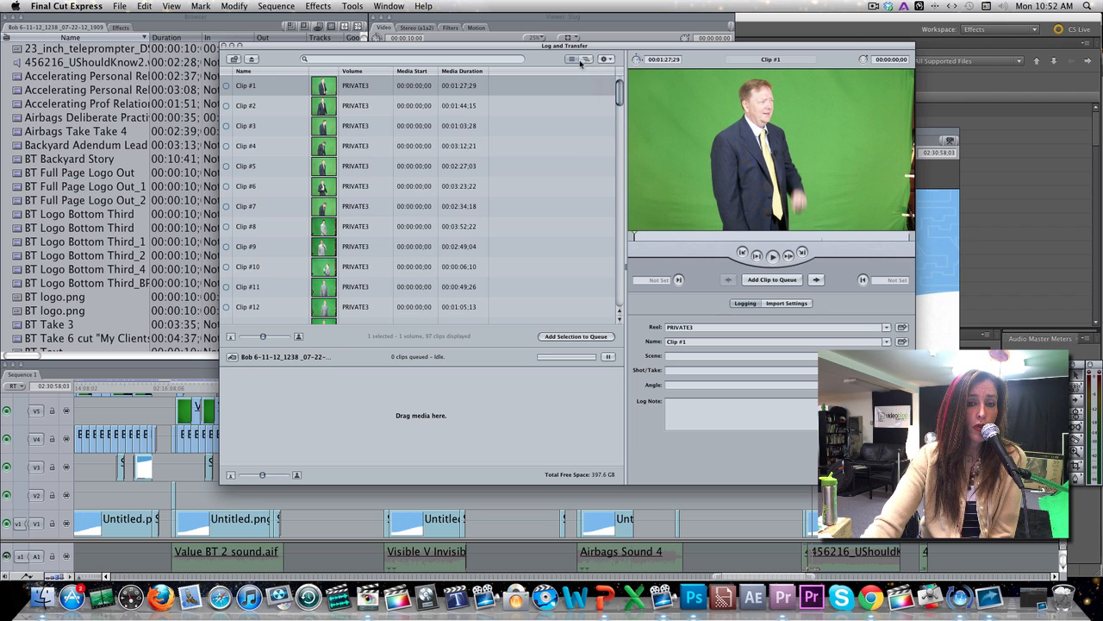
left_click(252, 60)
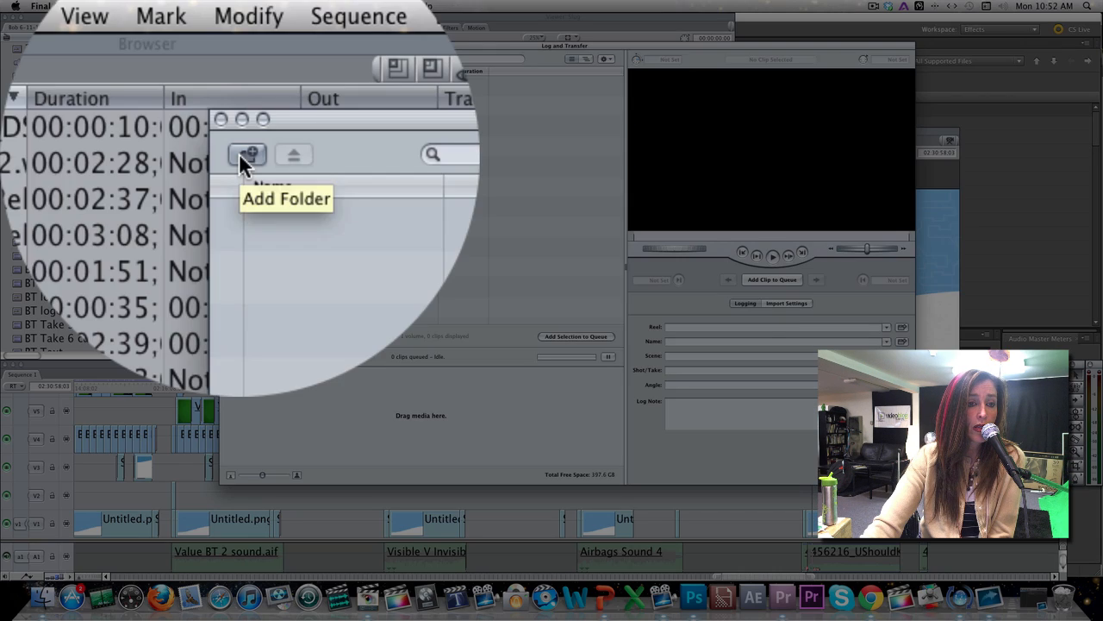
left_click(233, 58)
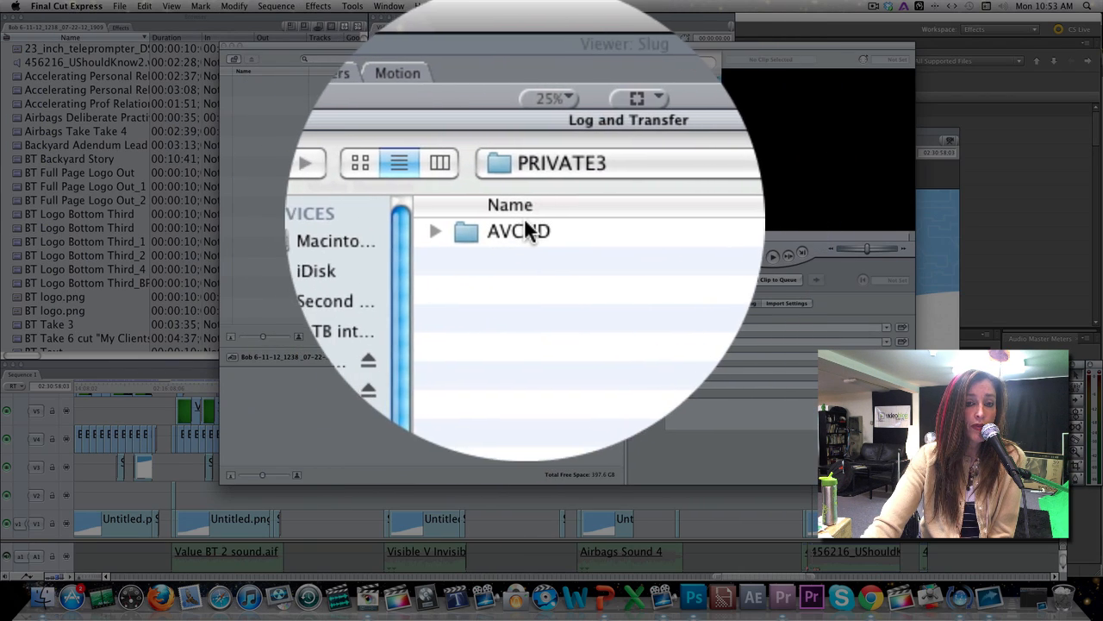
double_click(523, 234)
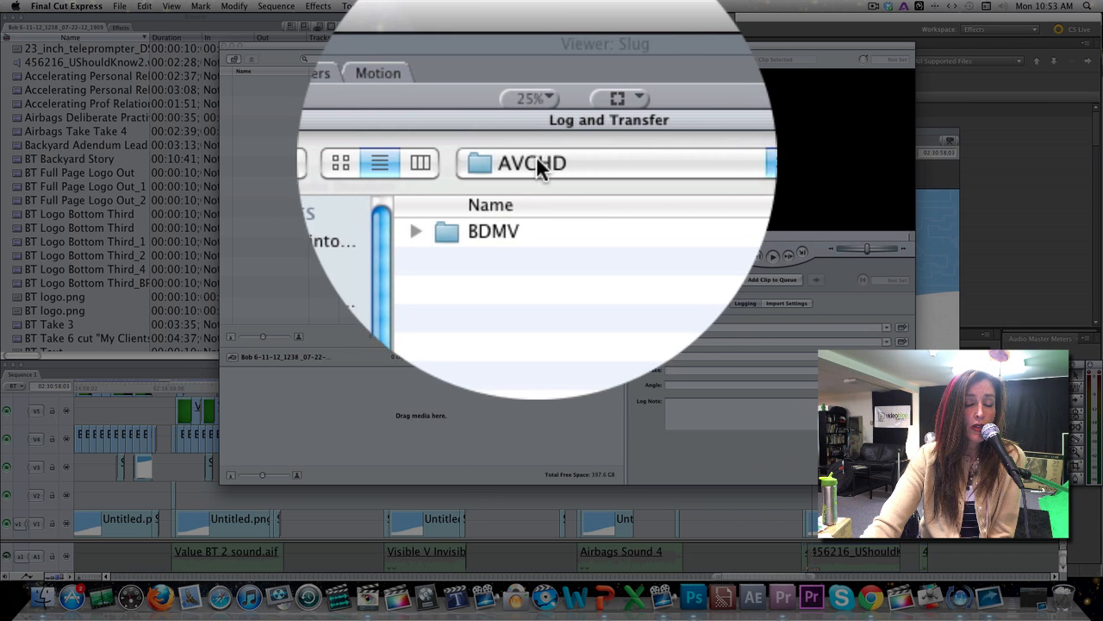
left_click(537, 164)
left_click(534, 191)
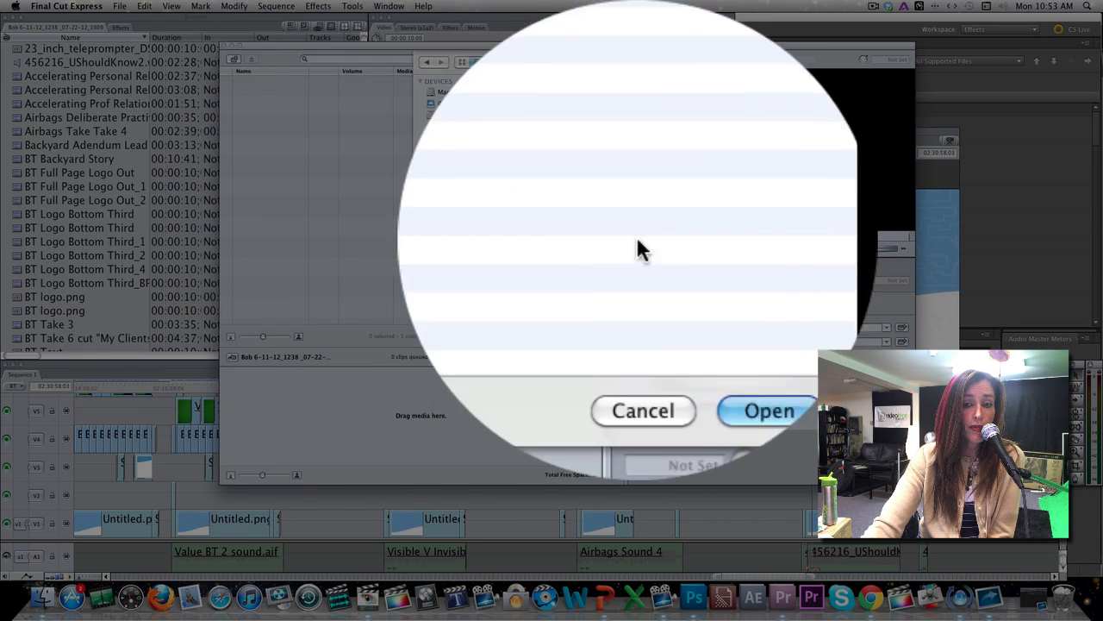
left_click(702, 264)
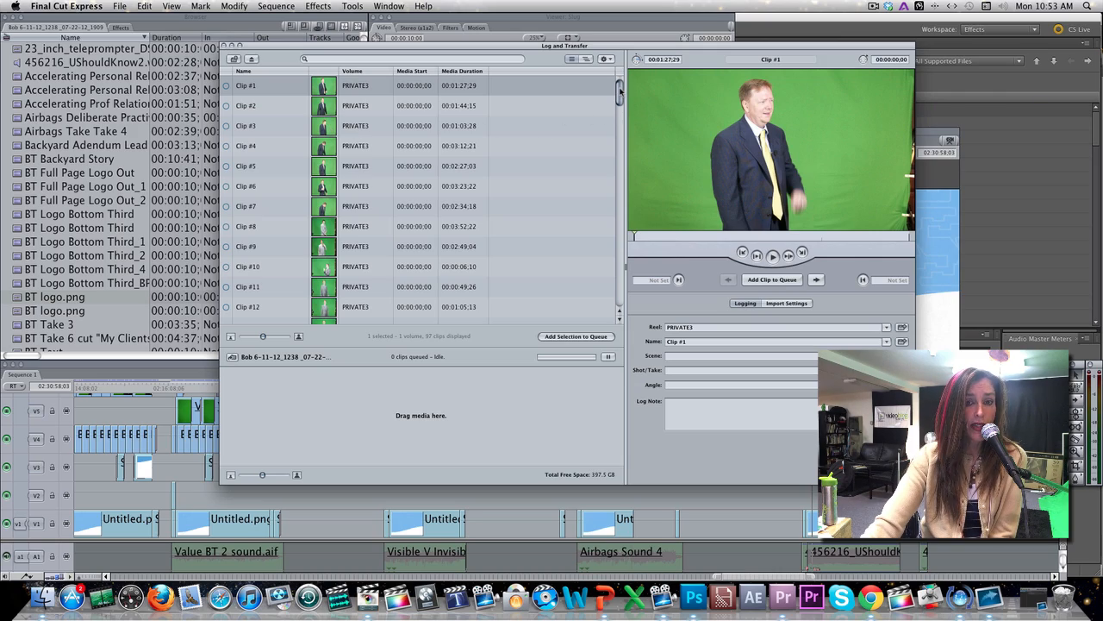
left_click_drag(620, 92, 668, 86)
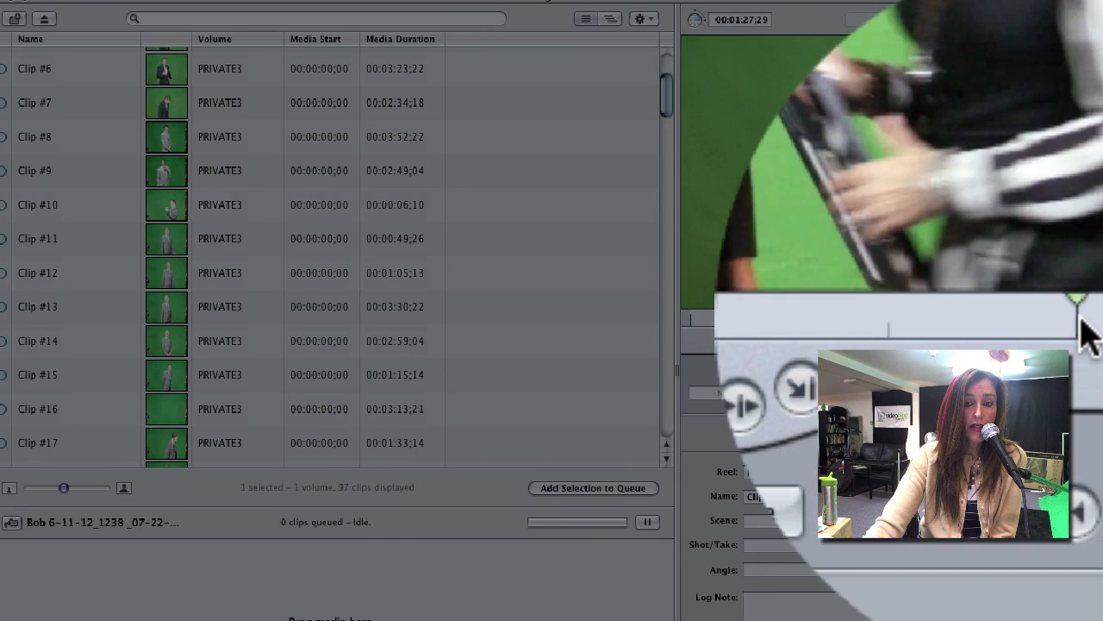
left_click(1060, 317)
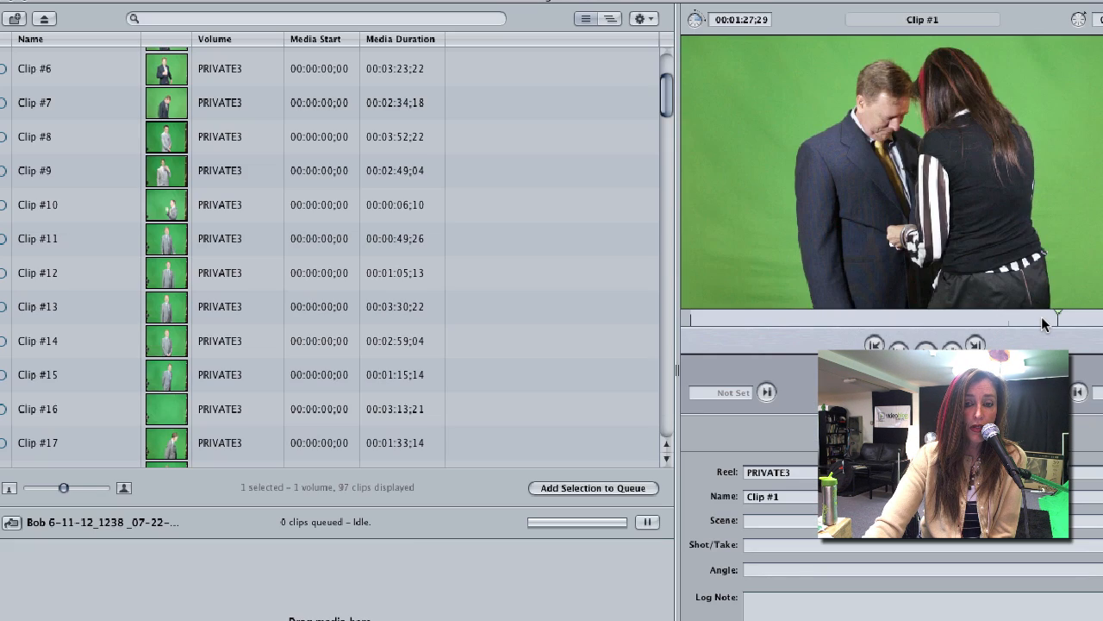
left_click(1042, 316)
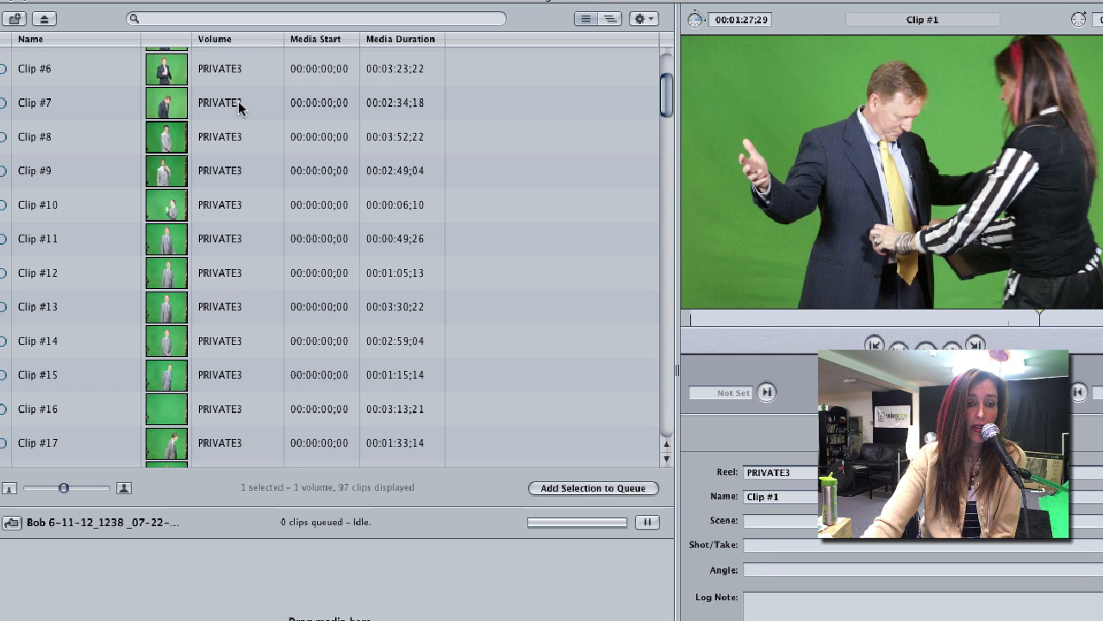
left_click_drag(667, 96, 672, 61)
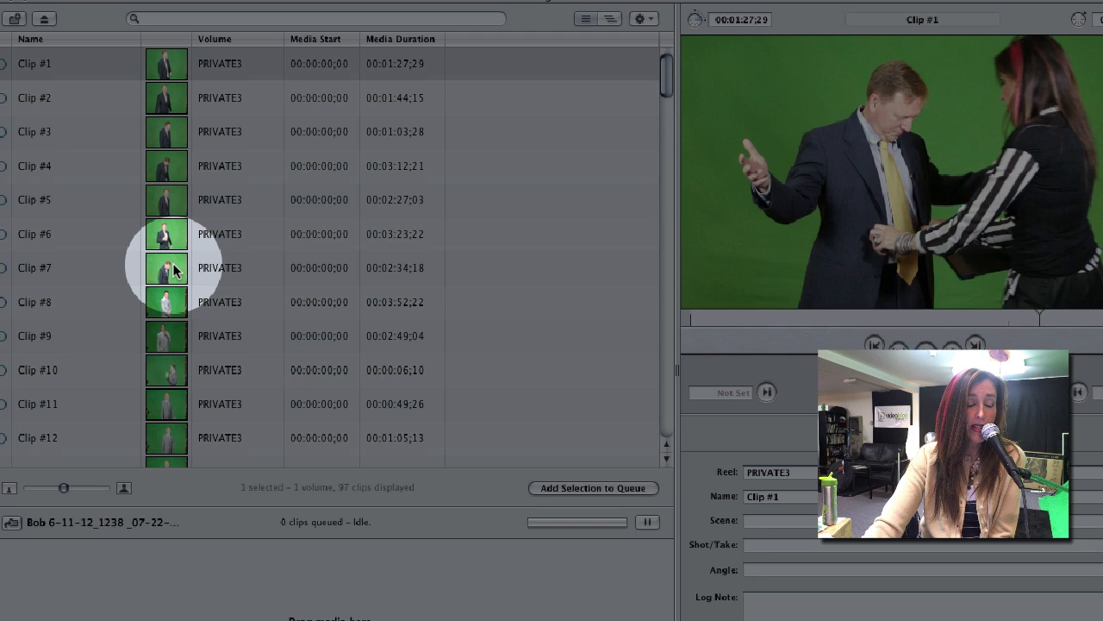
left_click(173, 270)
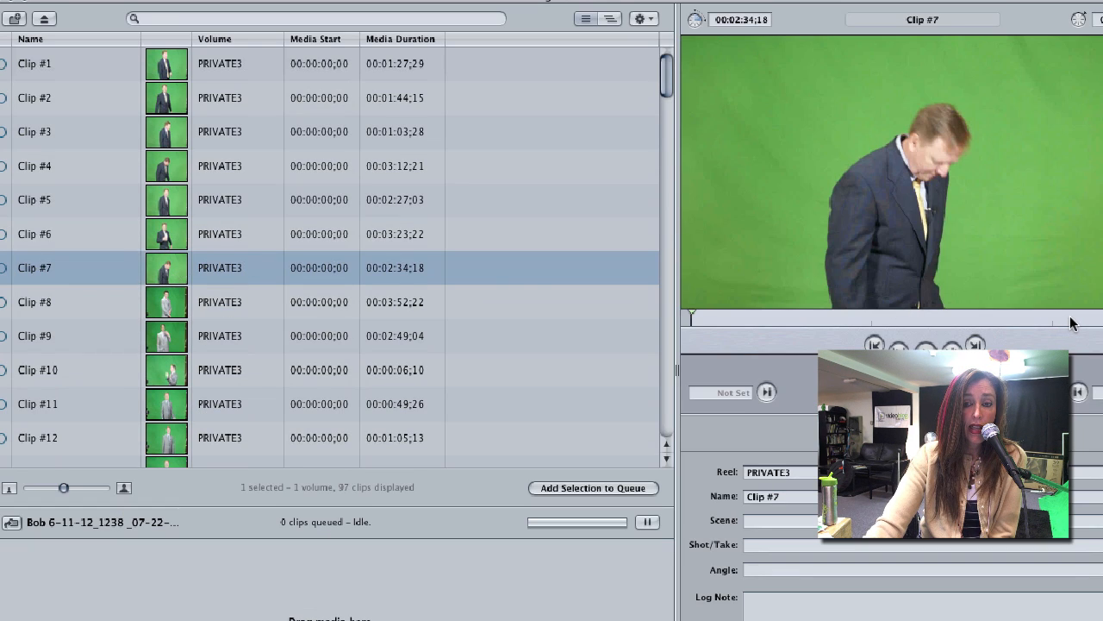
left_click(1071, 319)
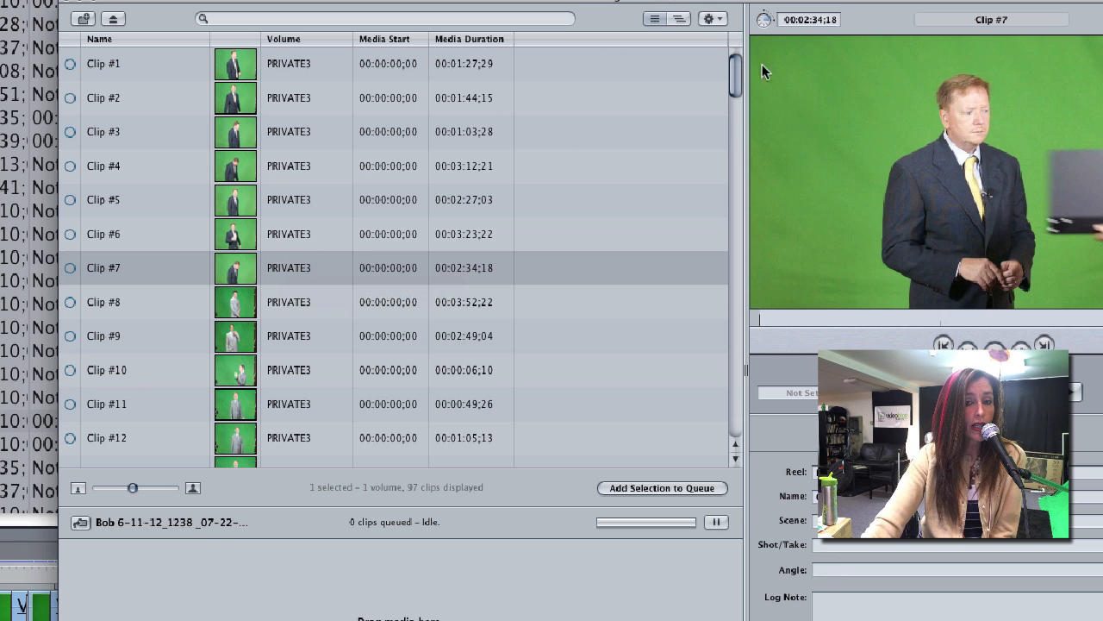
left_click_drag(736, 64, 735, 57)
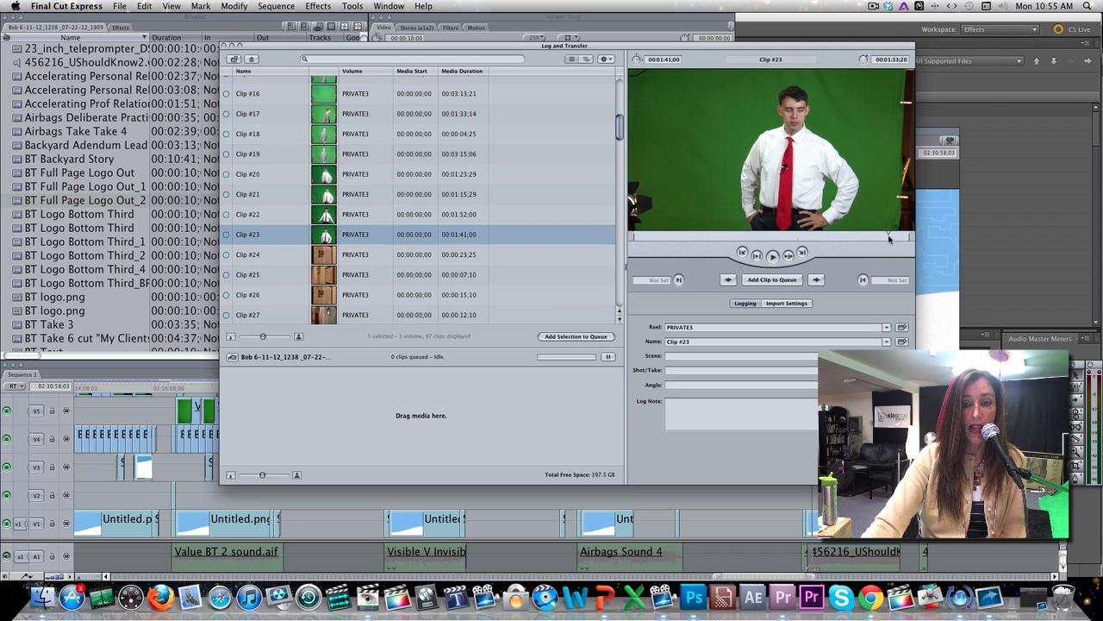
left_click(889, 239)
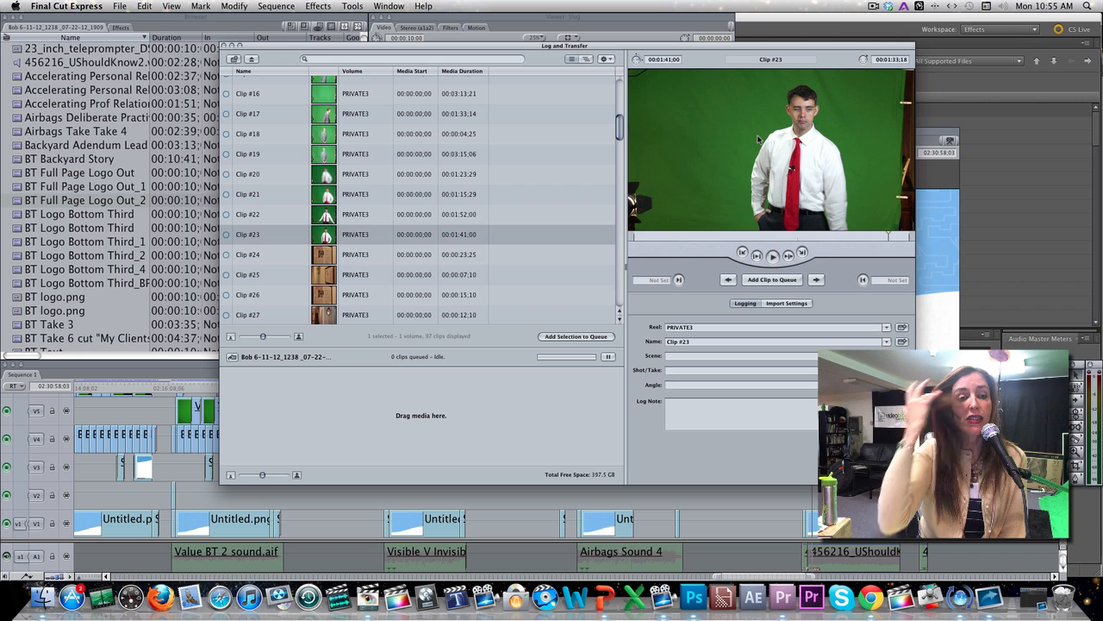
left_click_drag(619, 126, 619, 207)
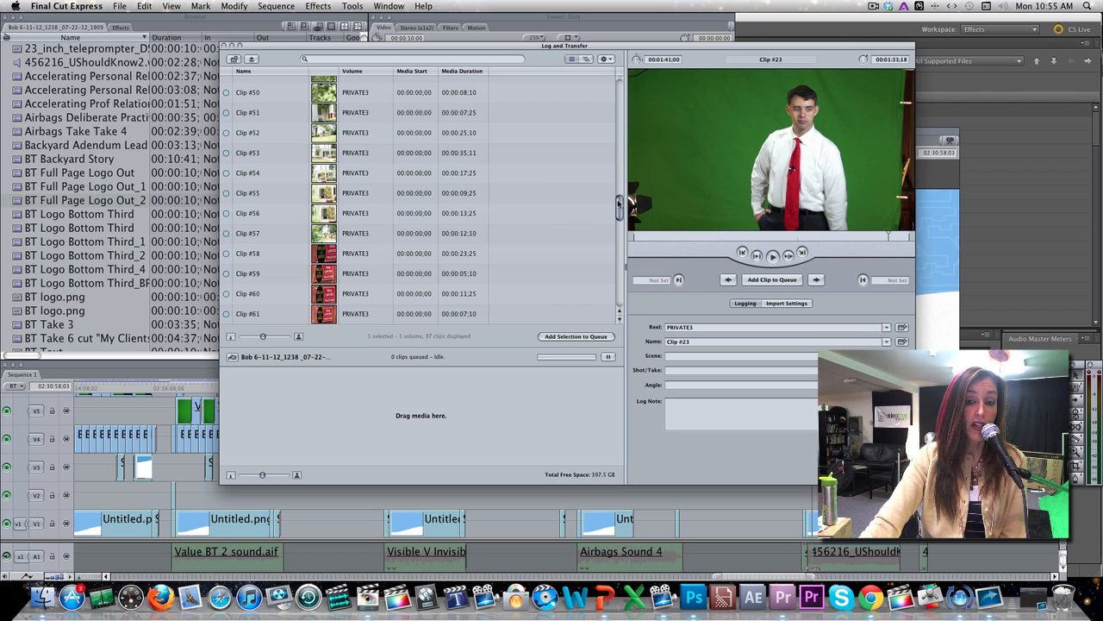
left_click_drag(619, 206, 616, 96)
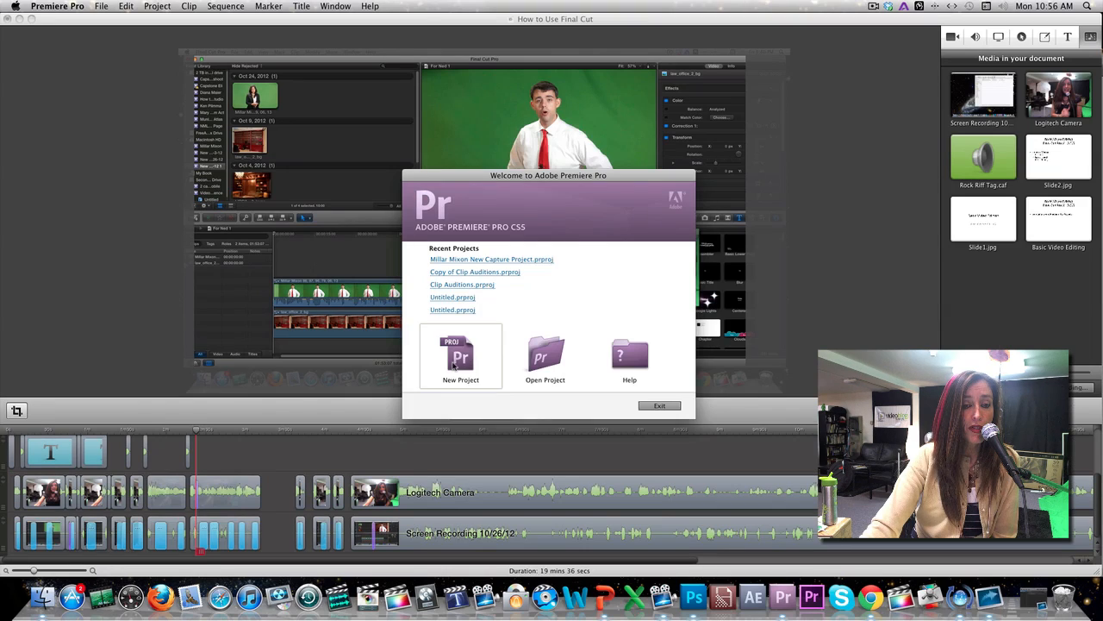
left_click(456, 366)
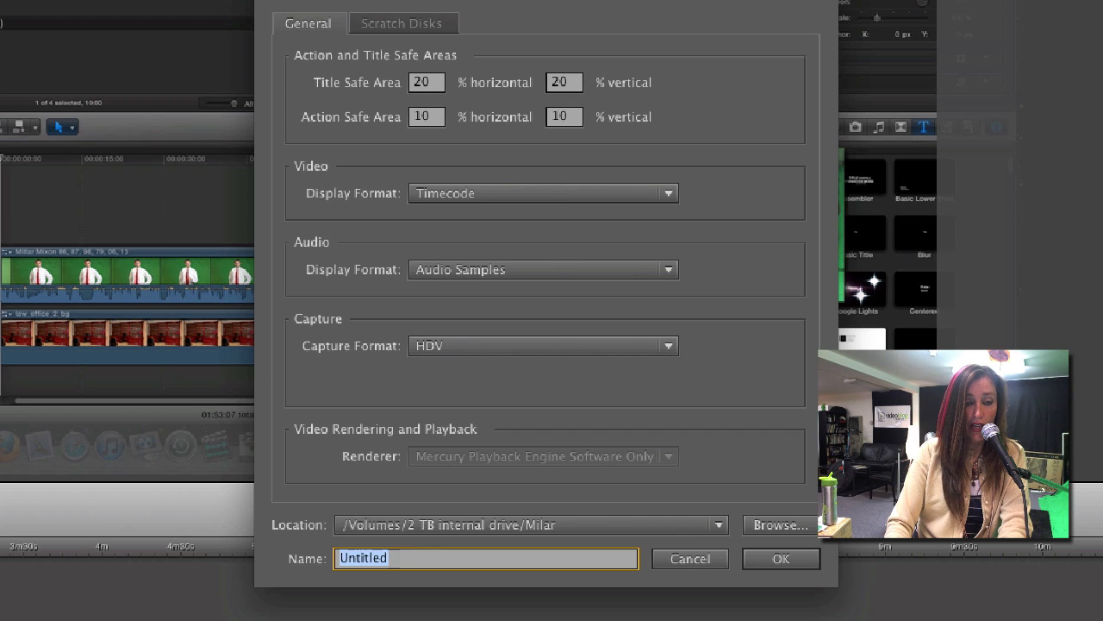
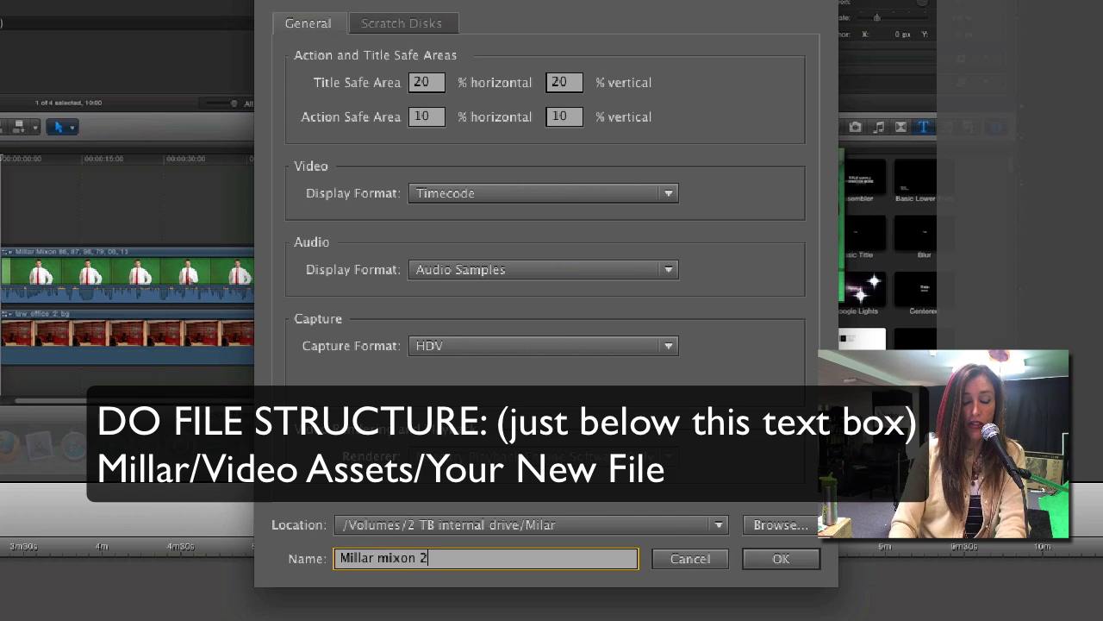
left_click(778, 560)
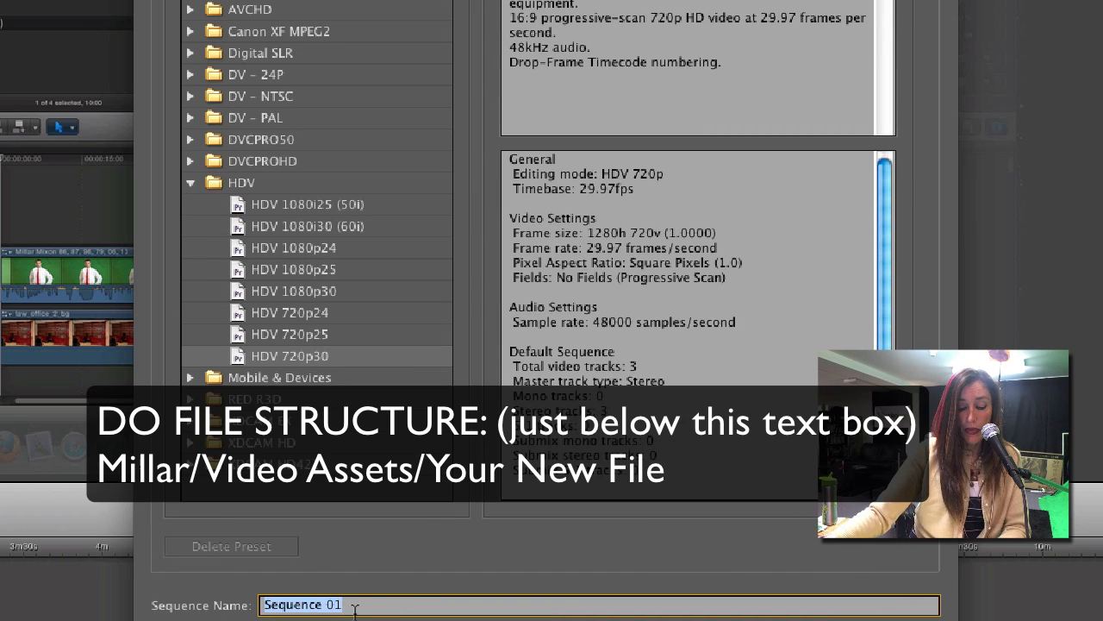
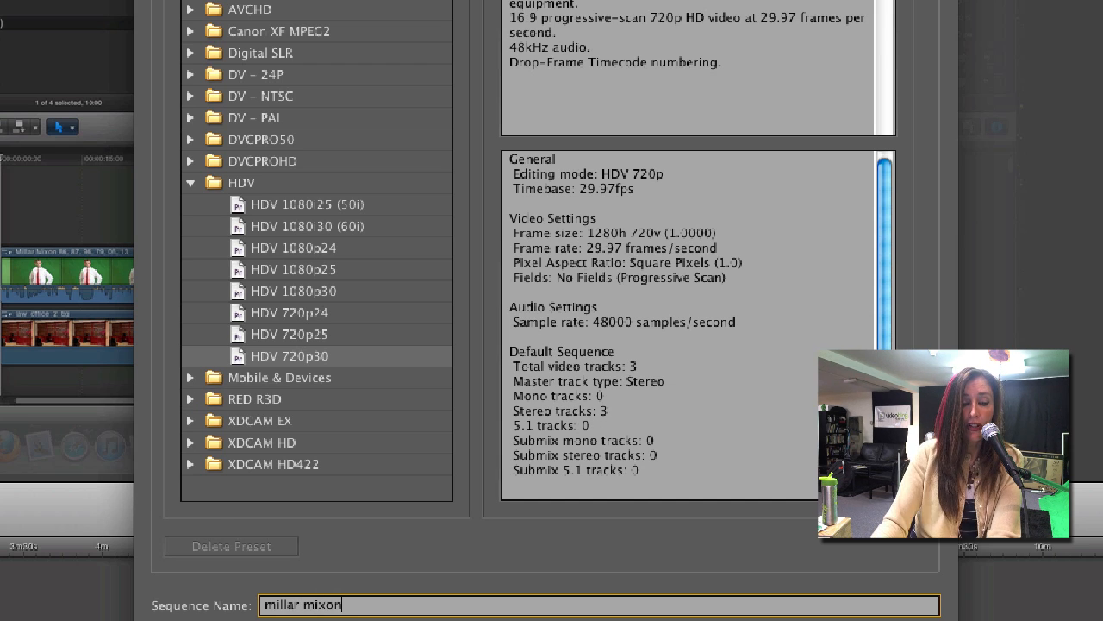
type(" seq")
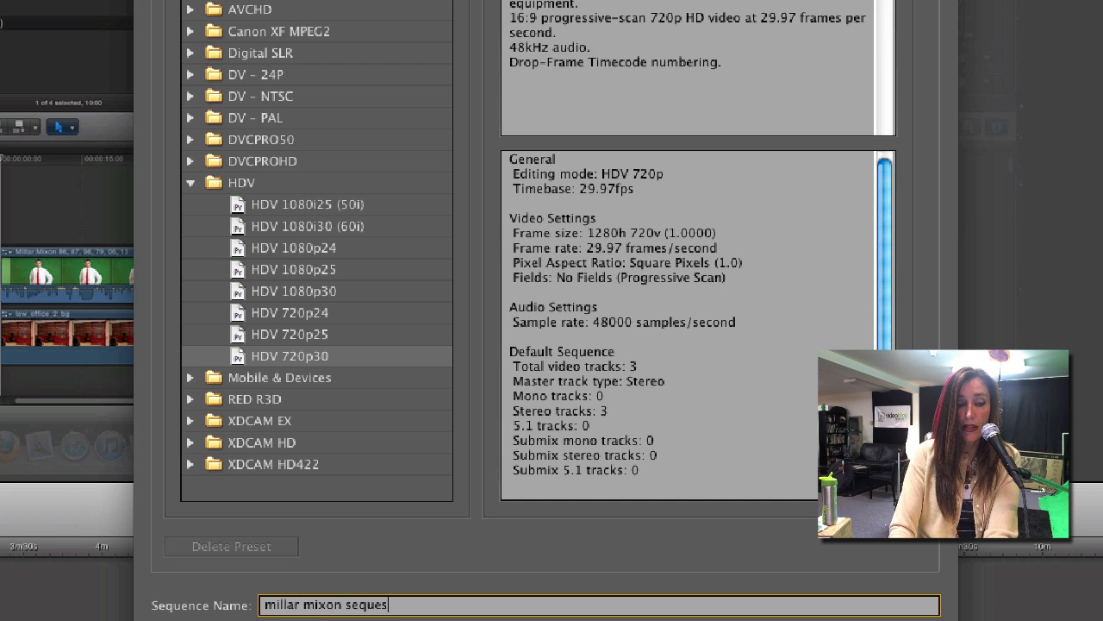
type("ues")
key("BackSpace")
type("nce")
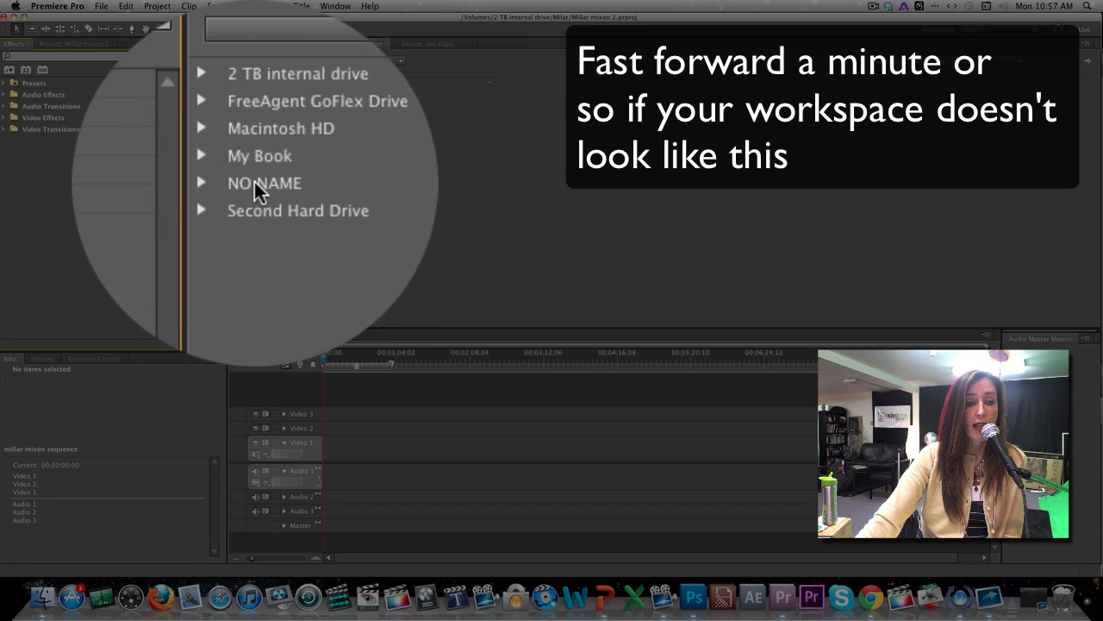
Open the NO NAME card's PRIVATE3 folder in Media Browser, viewed as a file directory.
left_click(259, 184)
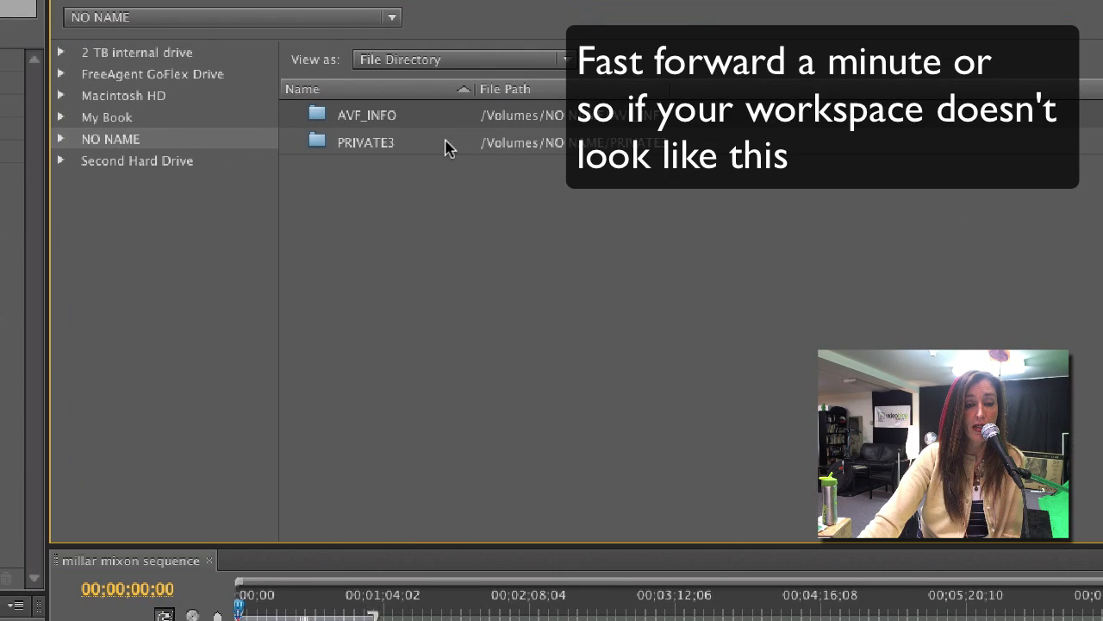
left_click(435, 151)
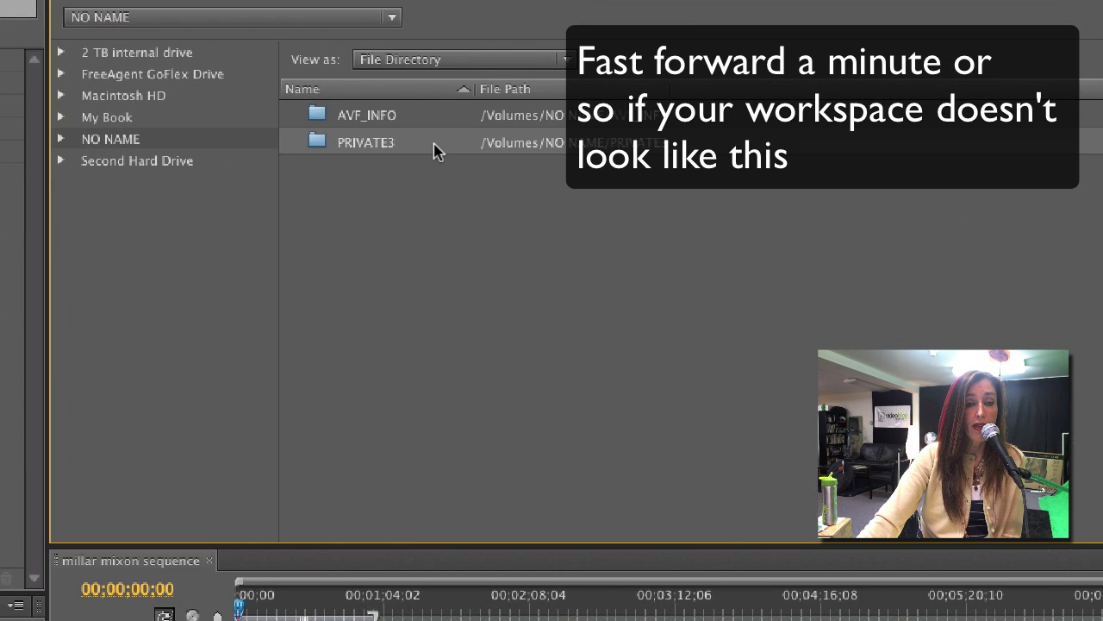
double_click(434, 151)
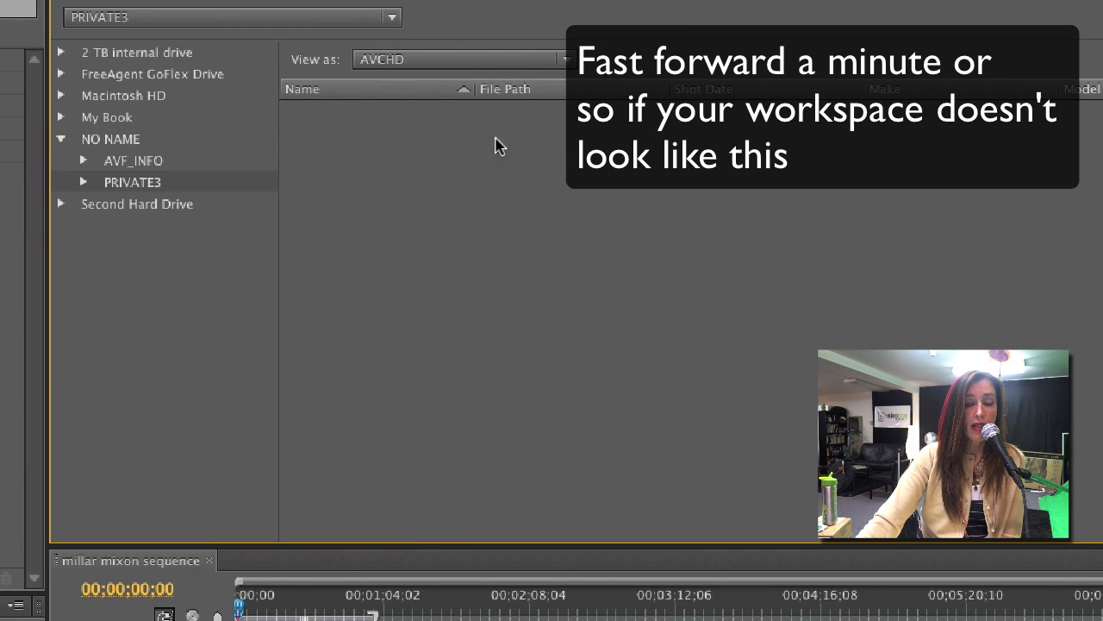
left_click(508, 65)
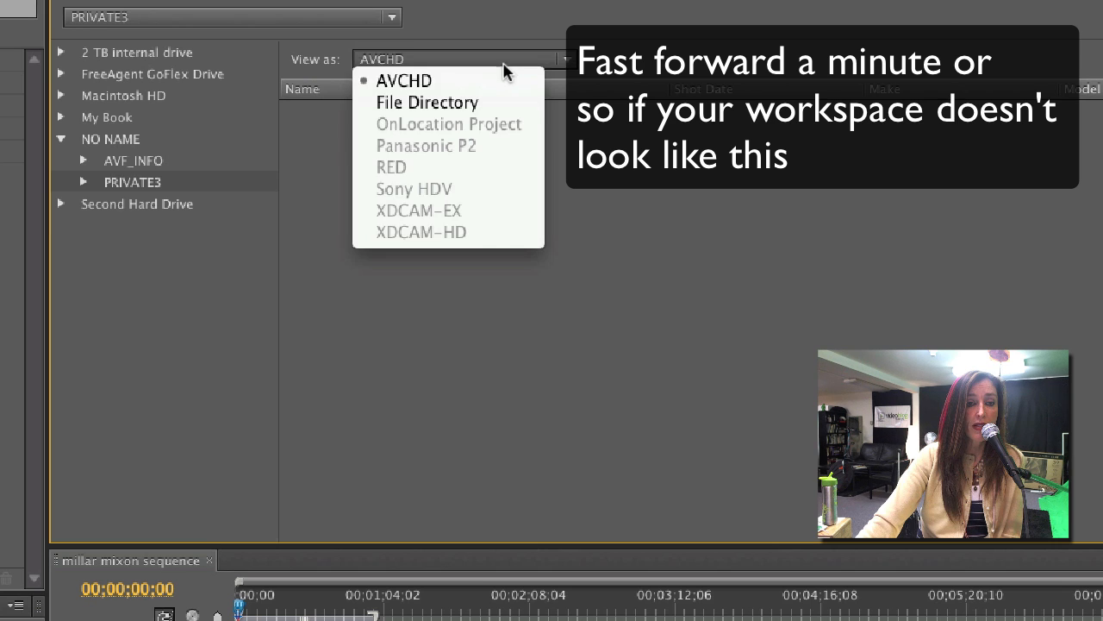
left_click(402, 114)
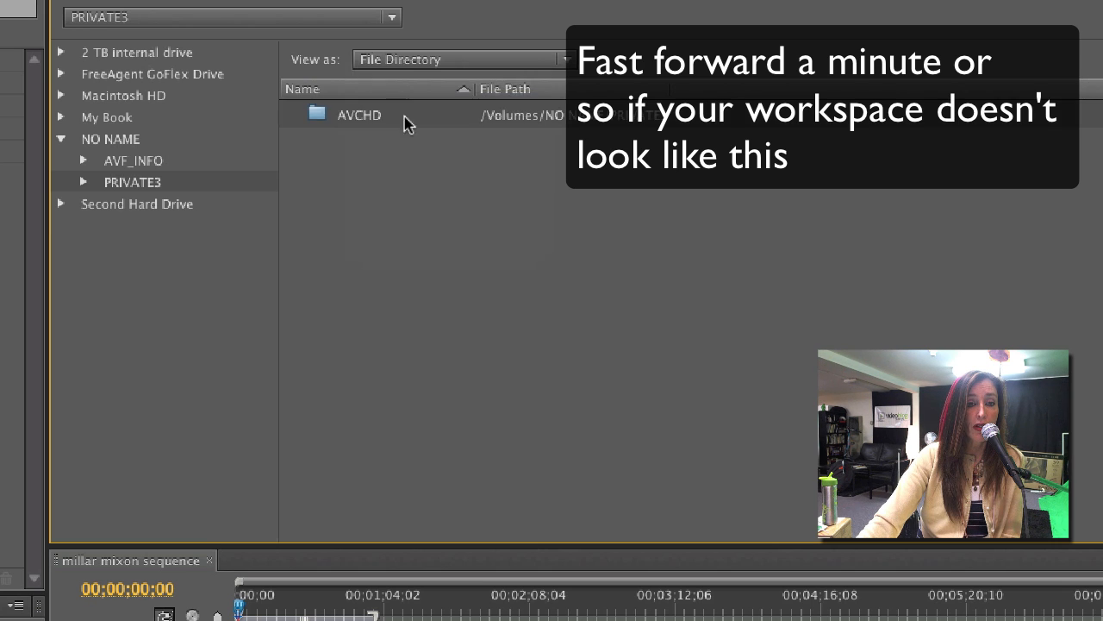
Go through AVCHD > BDMV > STREAM and import clip 00006.MTS.
double_click(359, 129)
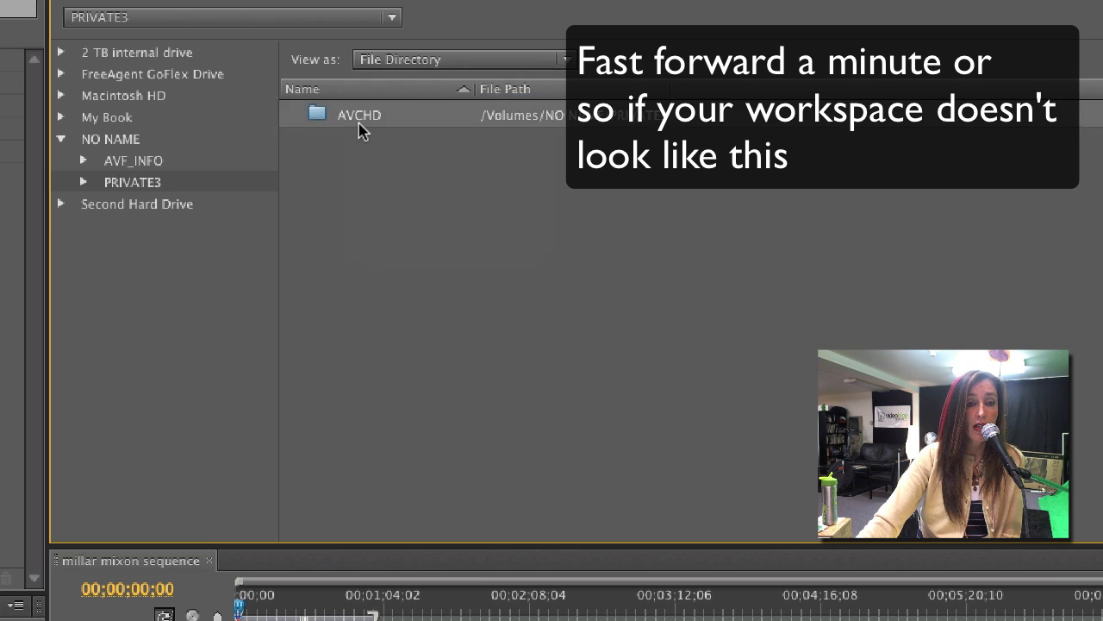
left_click(517, 60)
left_click(403, 104)
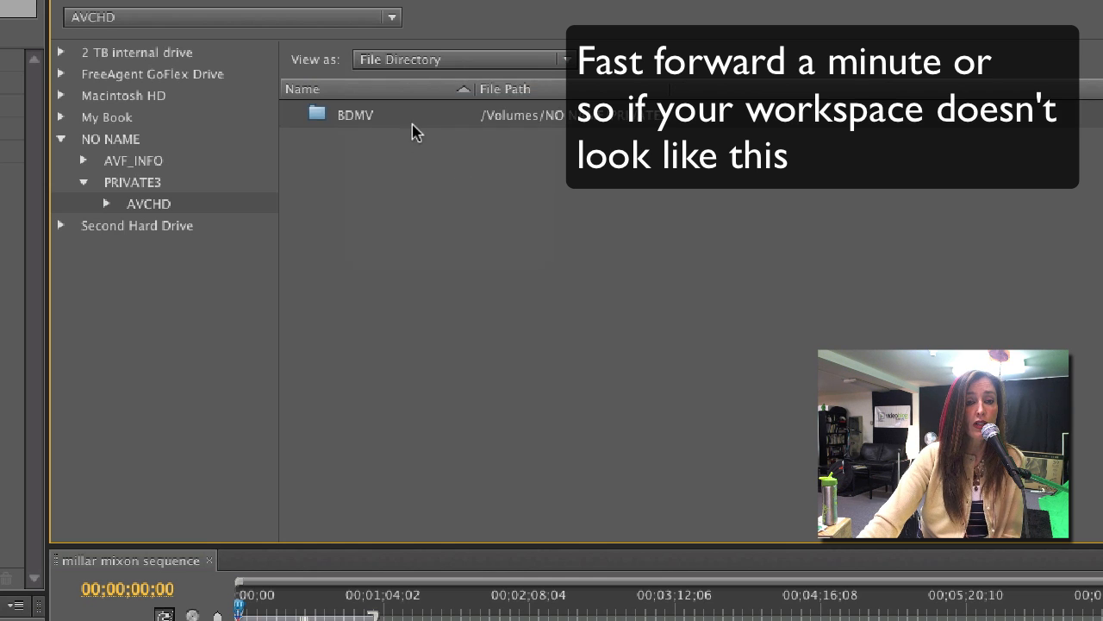
double_click(402, 123)
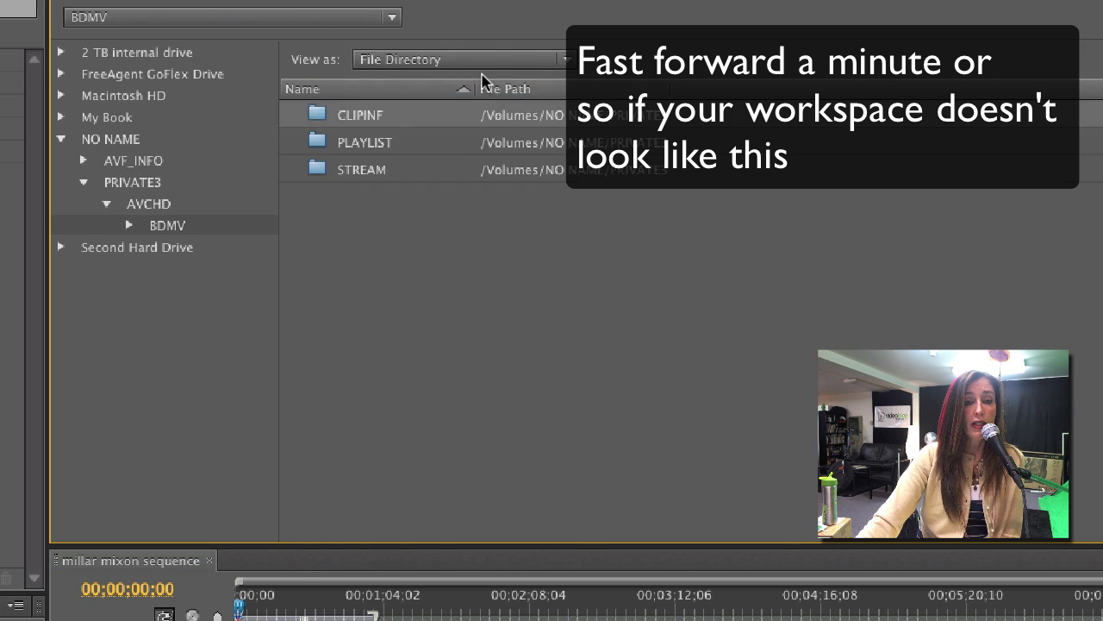
double_click(356, 172)
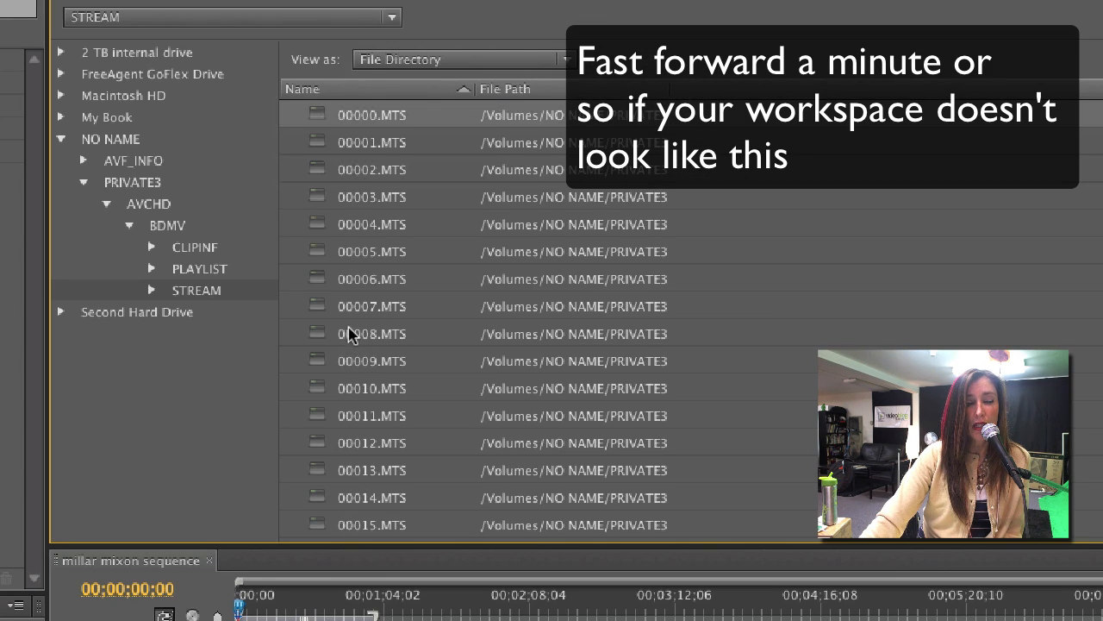
left_click(361, 285)
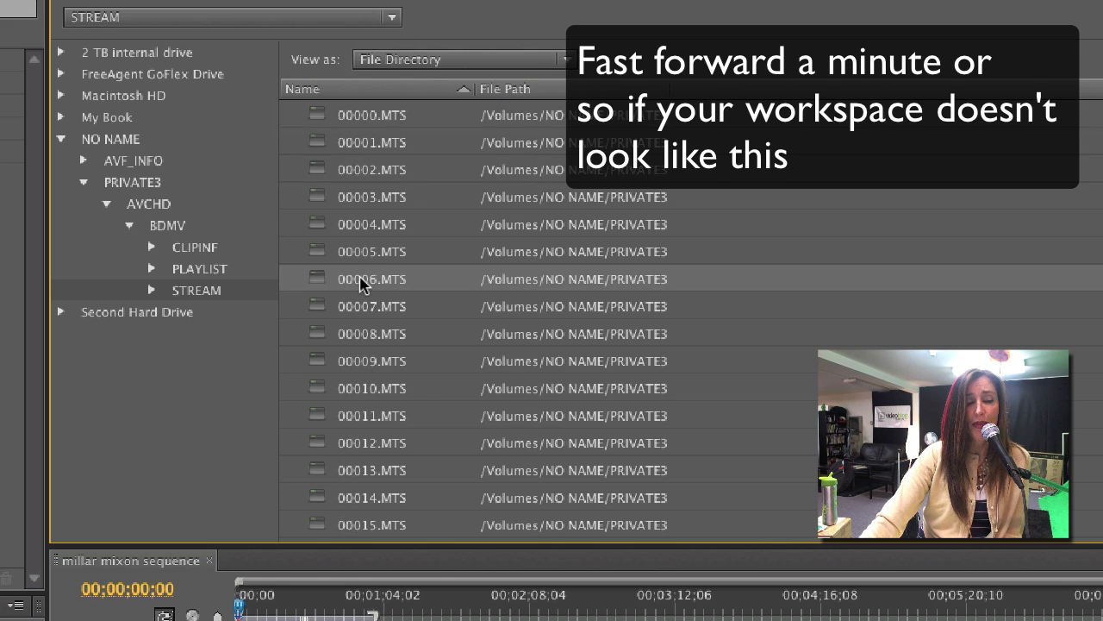
double_click(361, 285)
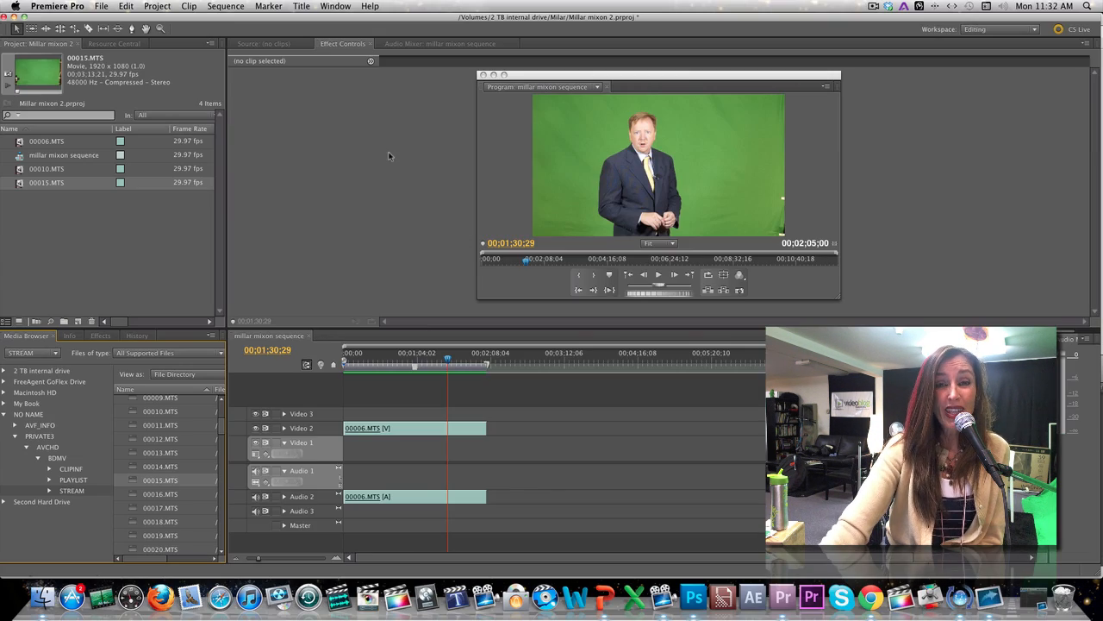
Switch to the Editing workspace and nudge the floating Program monitor slightly lower-right.
left_click(336, 7)
mouse_move(345, 21)
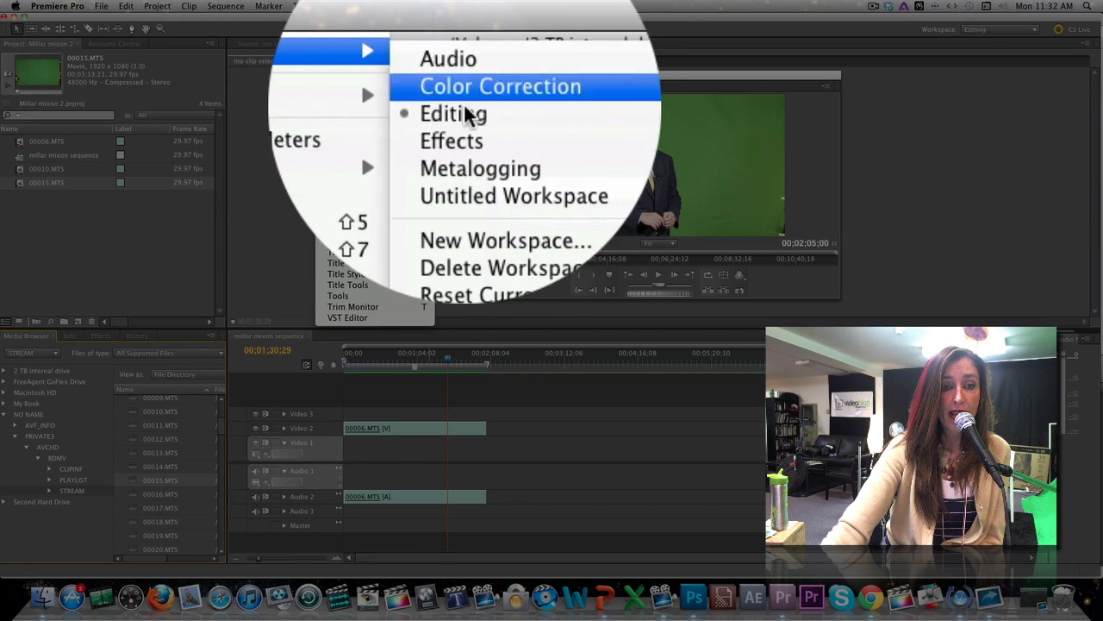
left_click(660, 198)
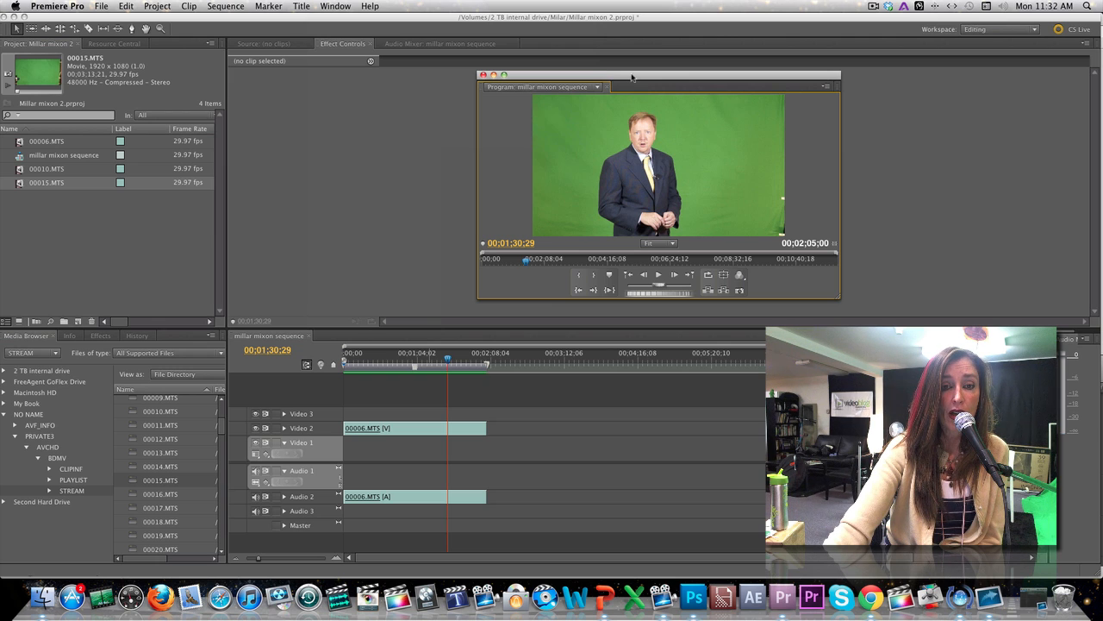
left_click_drag(630, 78, 649, 101)
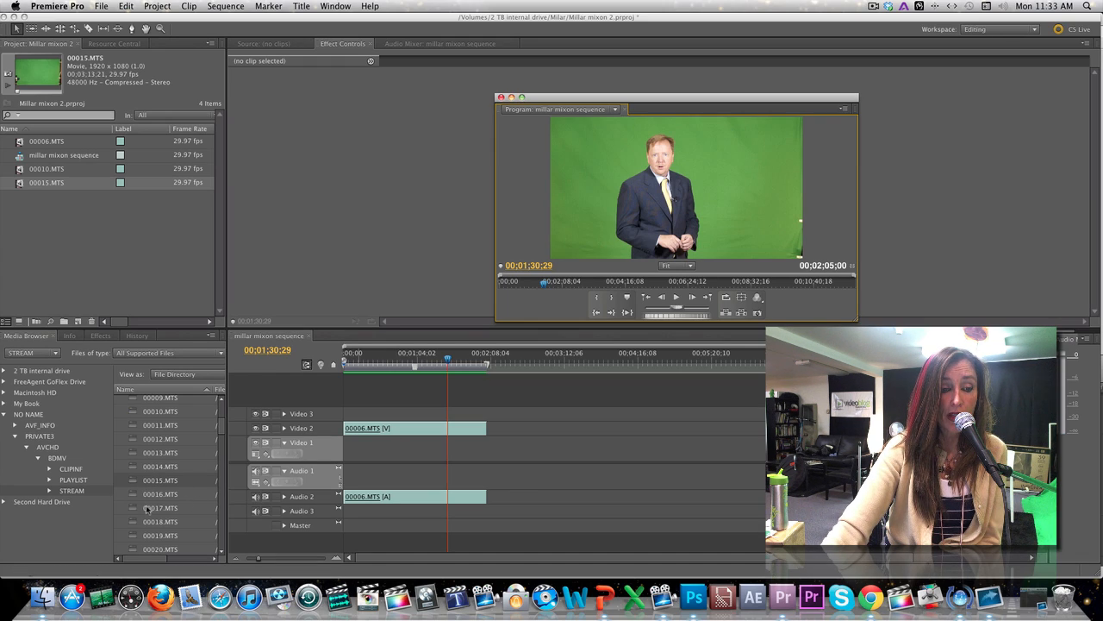
Drop 00017.MTS onto Video 2 near the three-minute mark and preview it at 00;02;58;29.
left_click(147, 509)
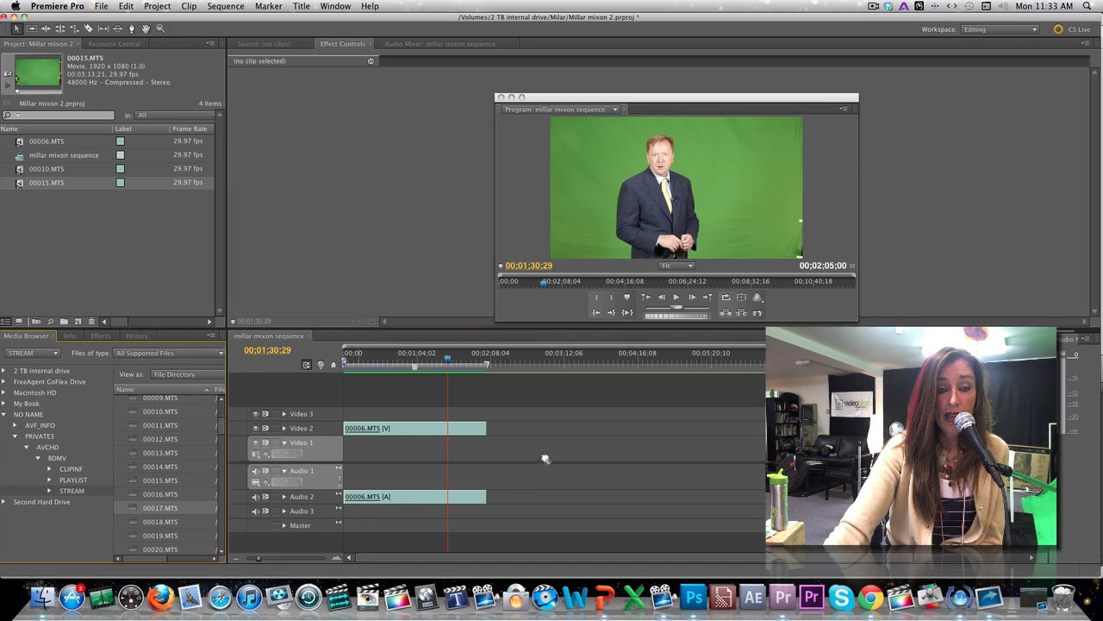
left_click_drag(545, 458, 551, 435)
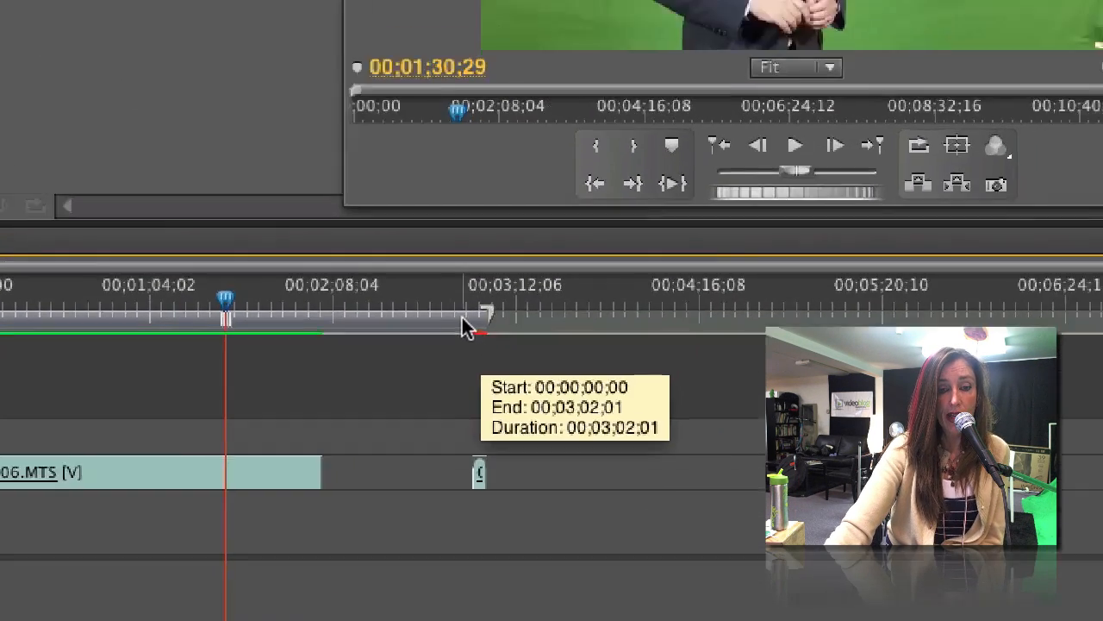
left_click_drag(540, 231, 547, 235)
left_click_drag(244, 607, 244, 608)
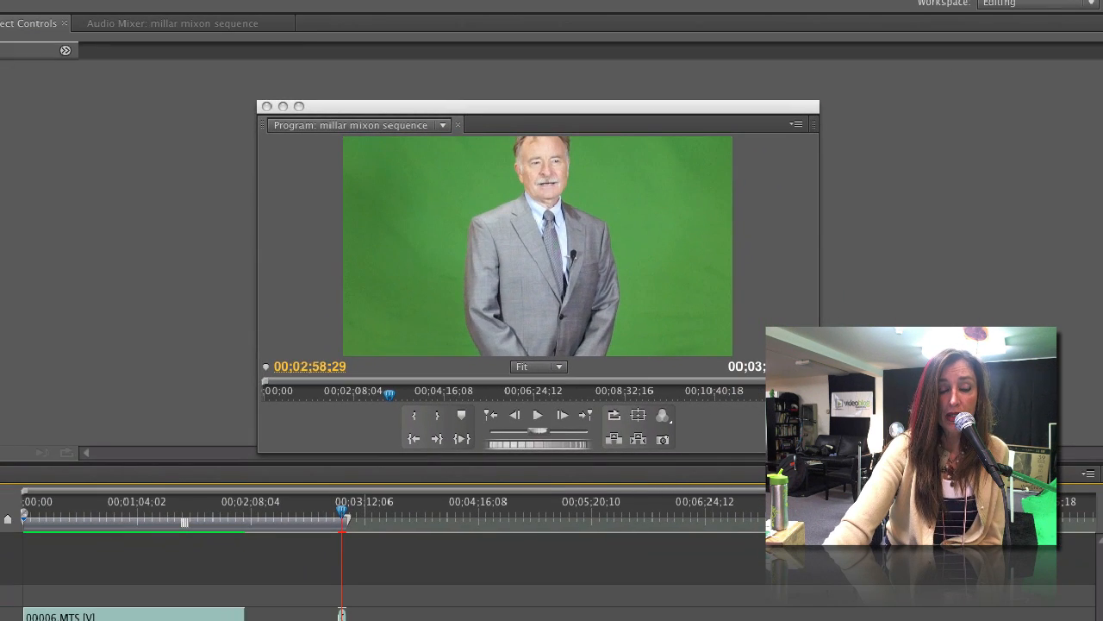
Scale 00017.MTS down to 48.5 under Motion in Effect Controls.
left_click(341, 614)
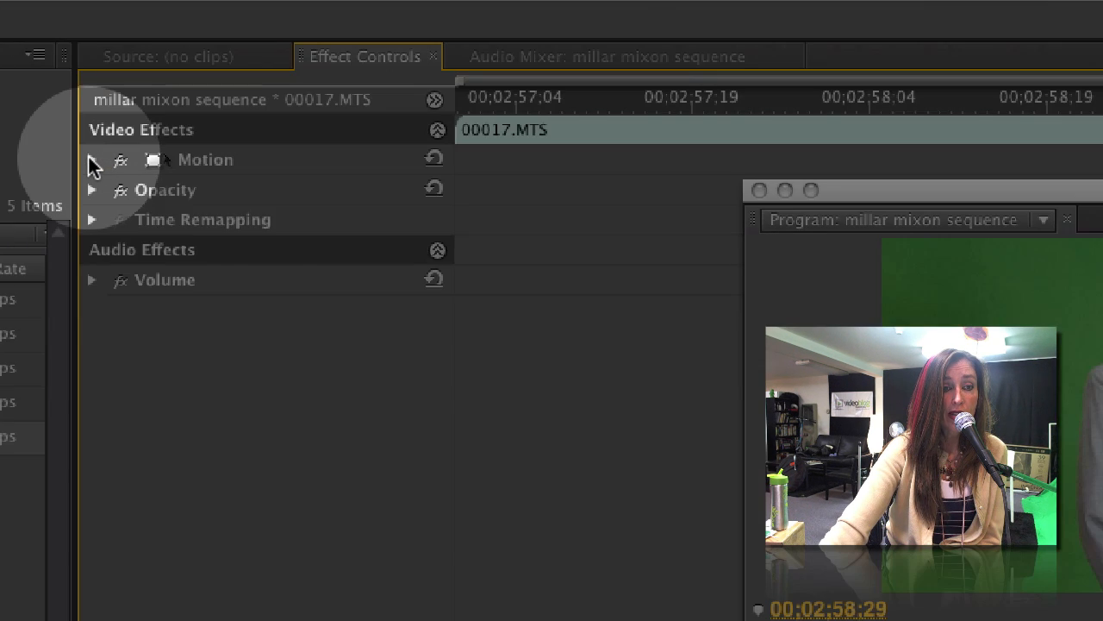
left_click(91, 160)
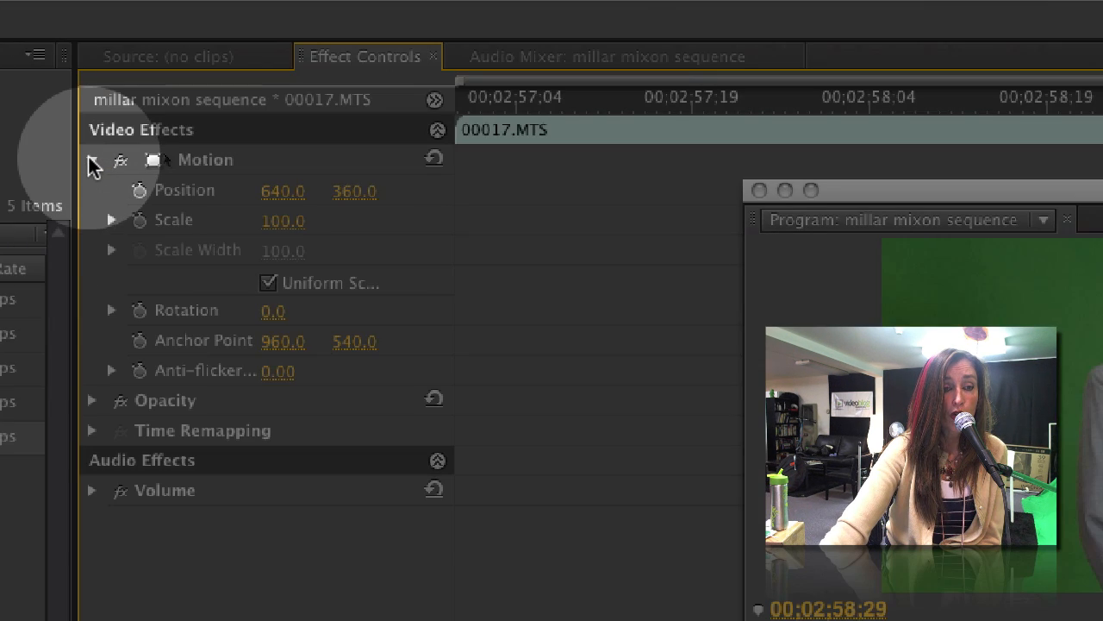
left_click(113, 222)
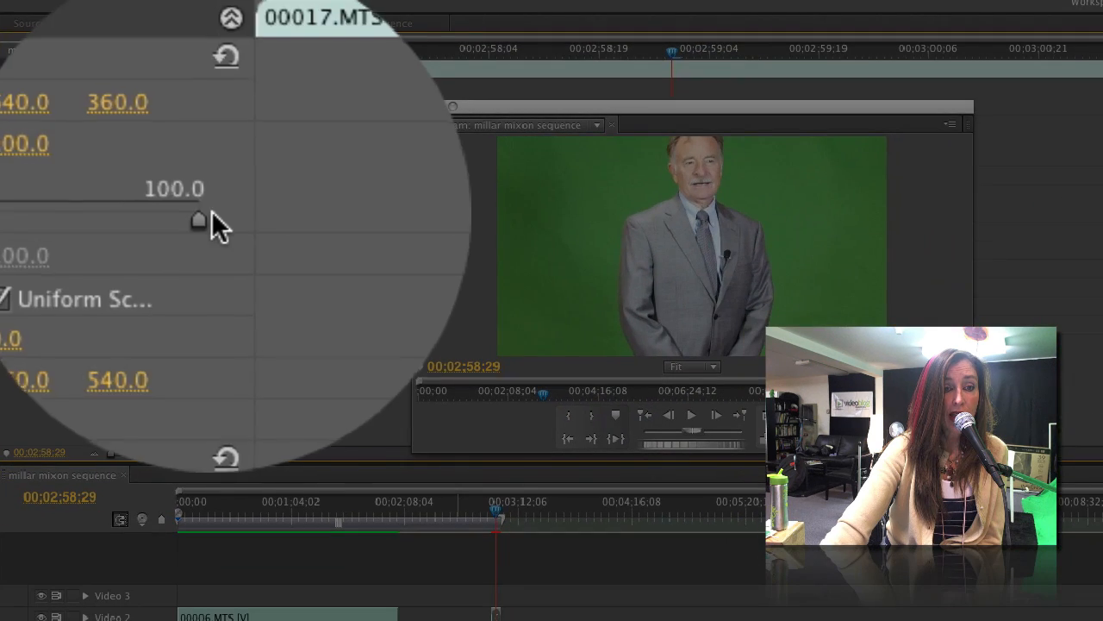
left_click_drag(413, 277, 390, 277)
left_click_drag(185, 210, 125, 212)
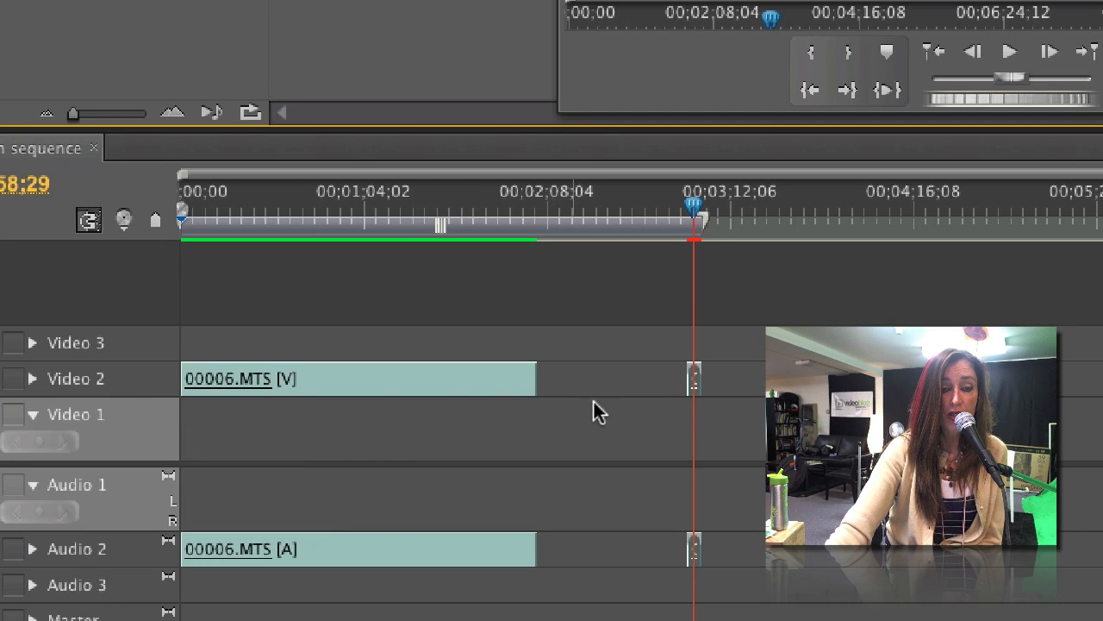
Move the 00017.MTS video and audio clips left to sit directly after 00006.MTS.
left_click_drag(654, 376, 737, 529)
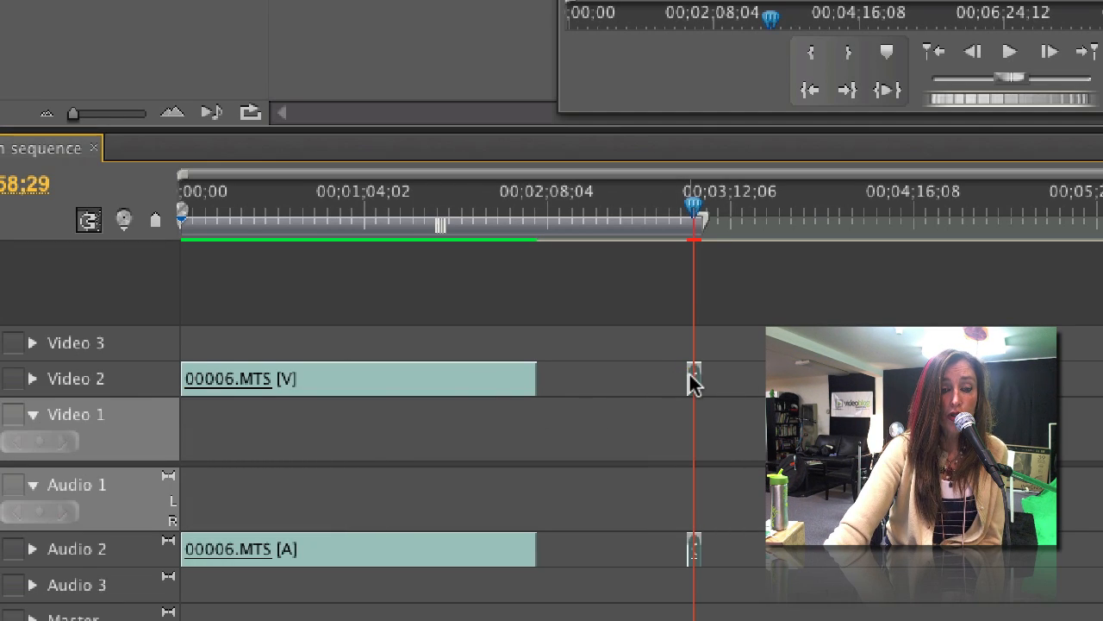
left_click_drag(692, 382, 544, 377)
double_click(545, 222)
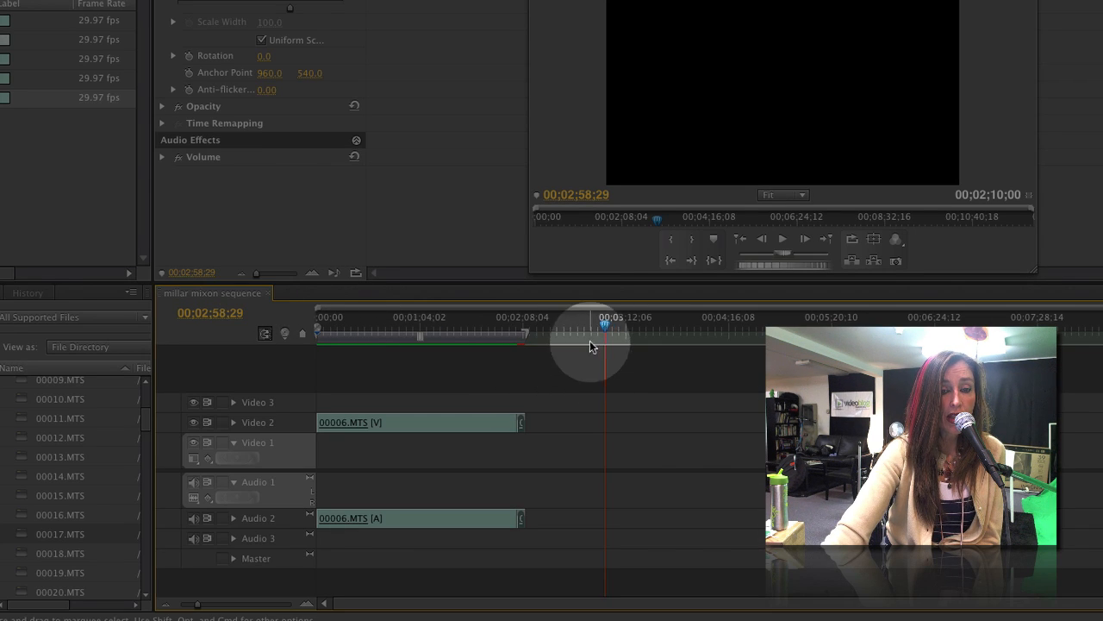
Look over the Sequence rendering commands without choosing one.
left_click(569, 258)
left_click(645, 409)
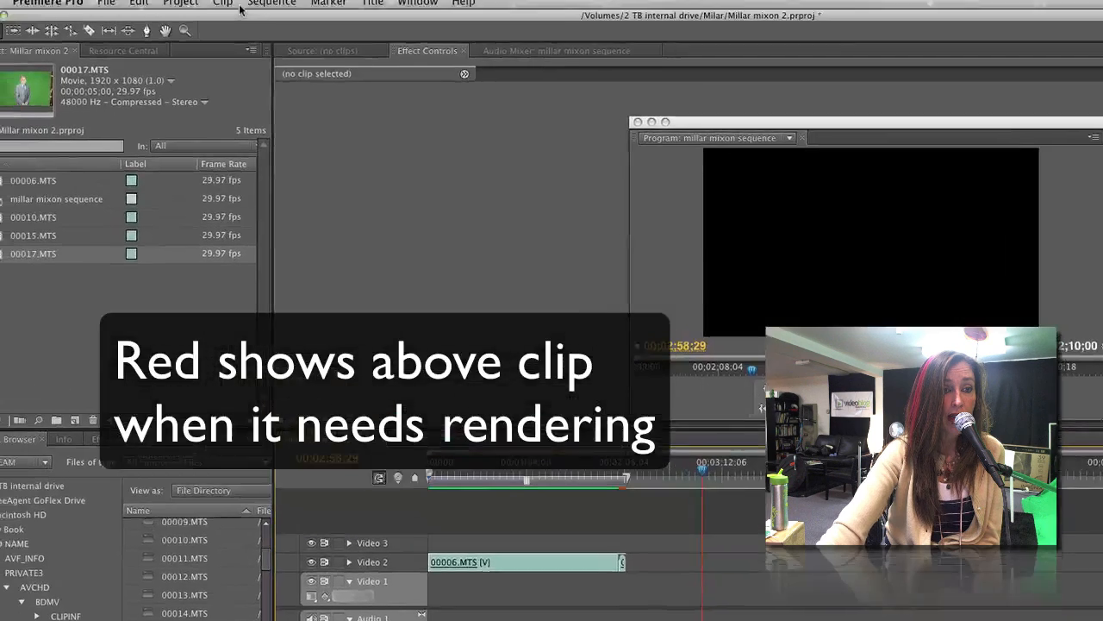
left_click(266, 10)
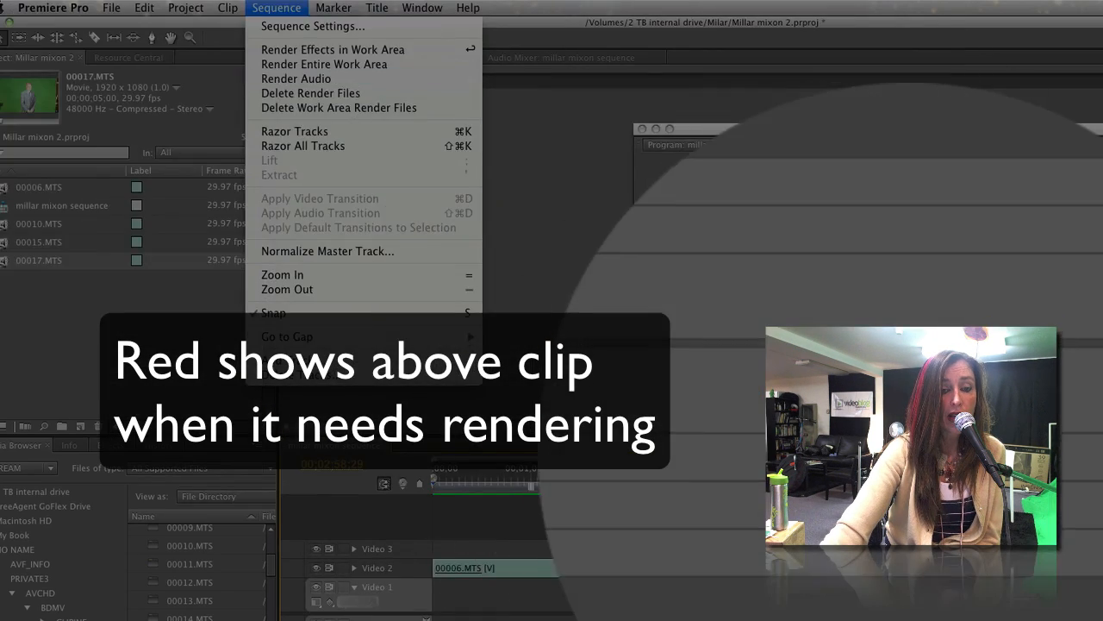
left_click(676, 564)
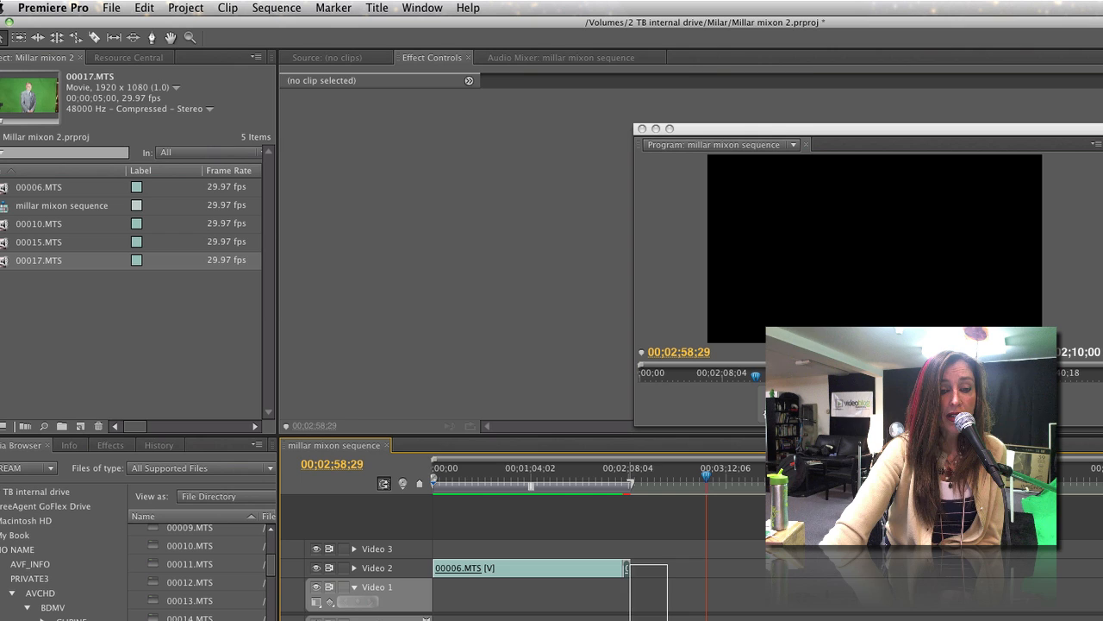
Delete the trailing 00017.MTS clip so the sequence runs 00;02;05;00.
left_click(628, 593)
key("Delete")
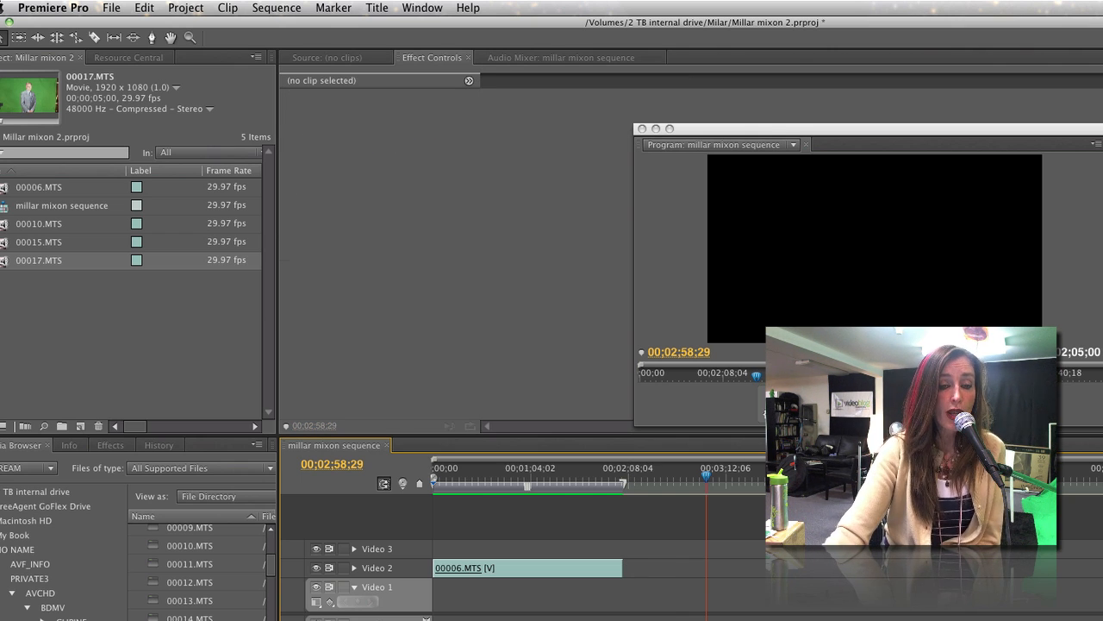
left_click(108, 9)
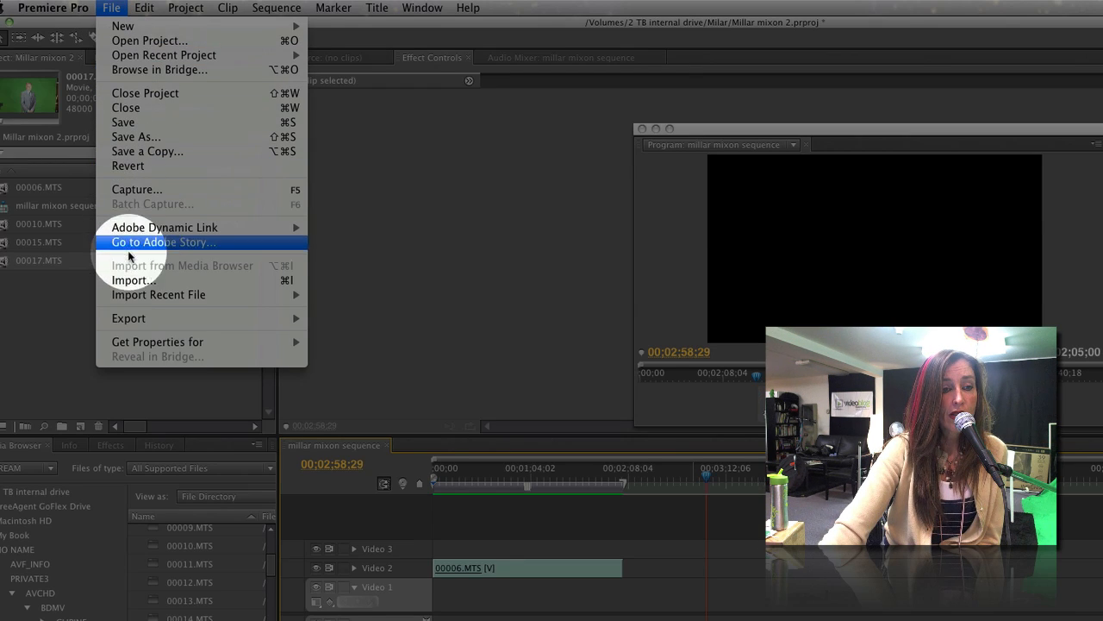
Queue the sequence in Media Encoder as H.264 with the HDTV 720p 29.97 High Quality preset.
mouse_move(129, 324)
left_click(339, 321)
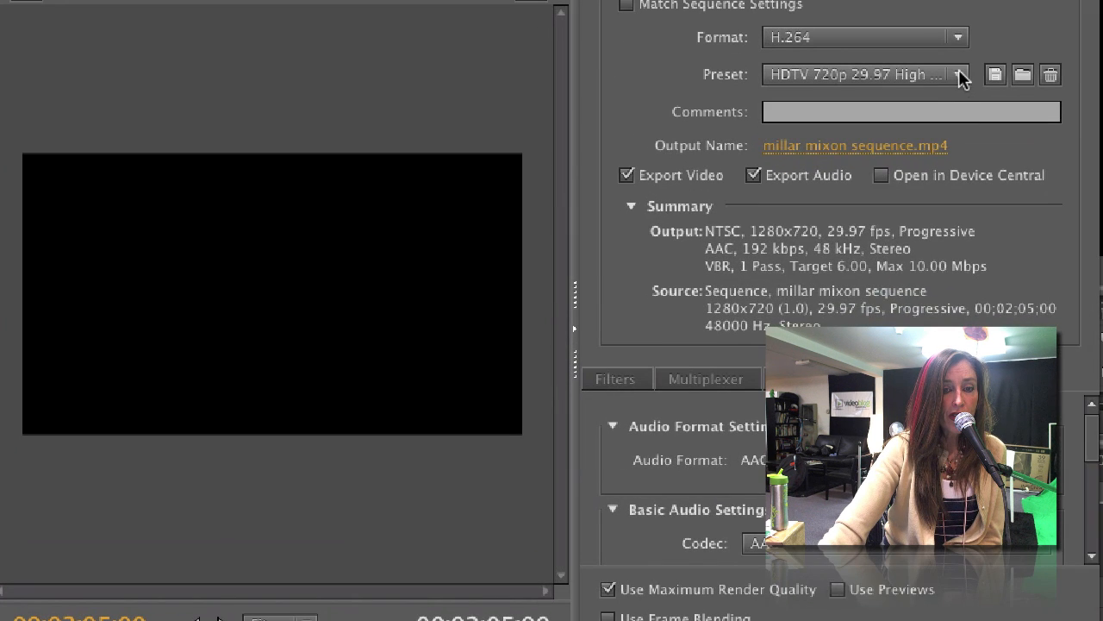
left_click(959, 70)
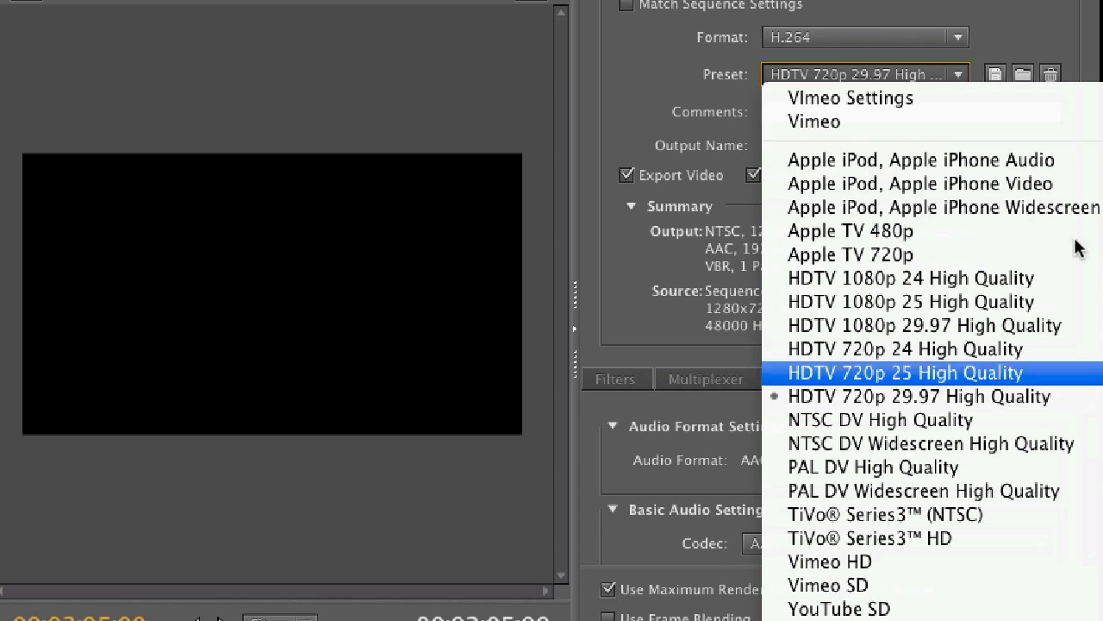
left_click(1025, 397)
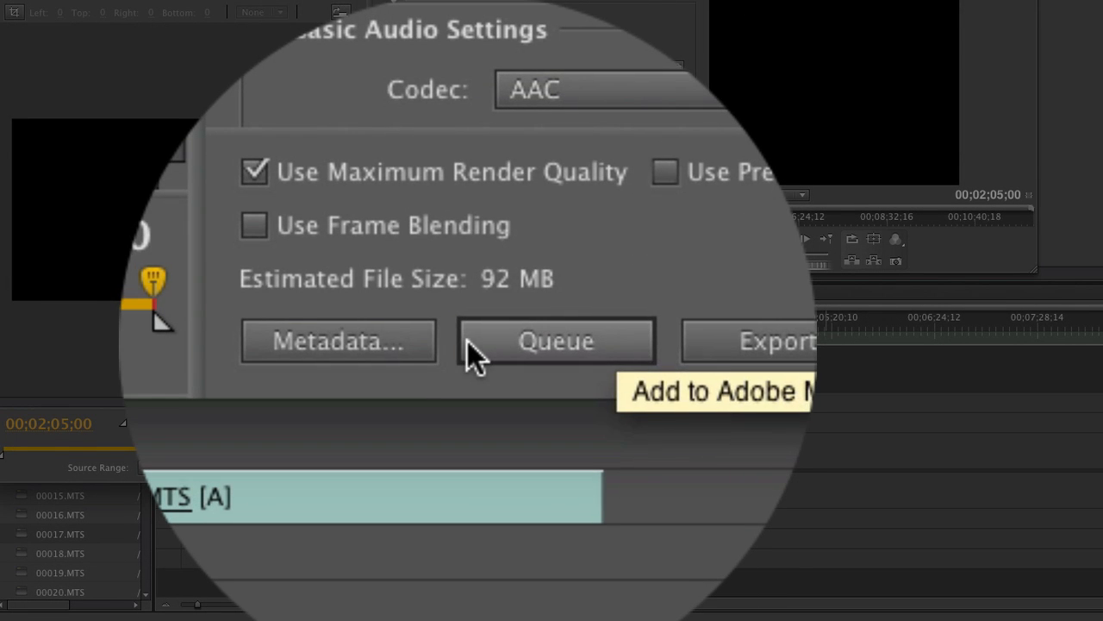
left_click(466, 339)
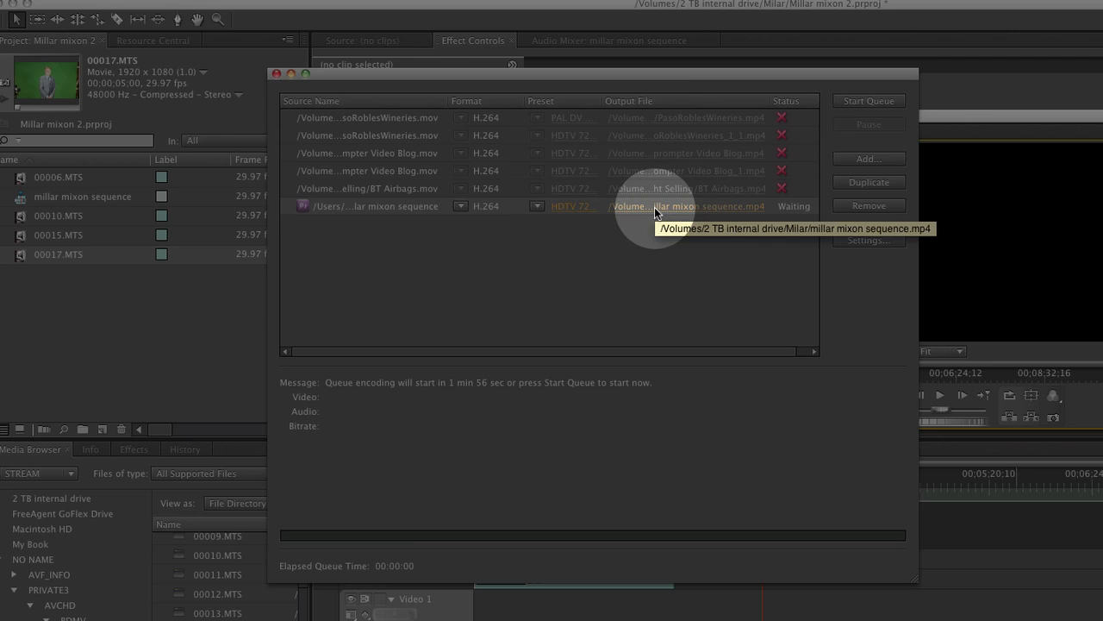
left_click(654, 206)
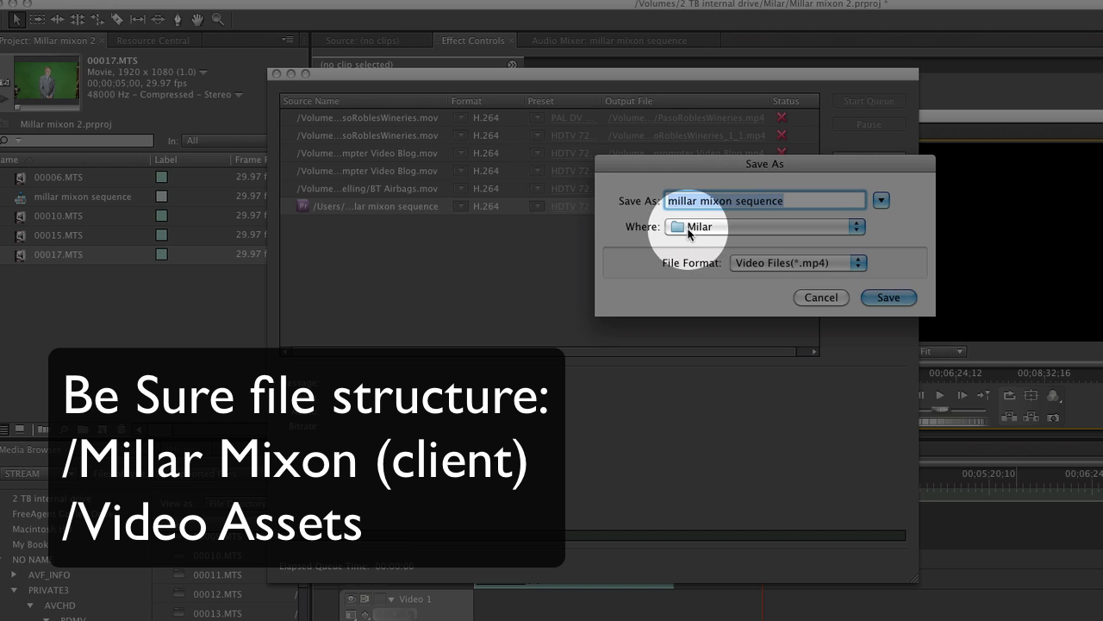
left_click(690, 228)
left_click(719, 227)
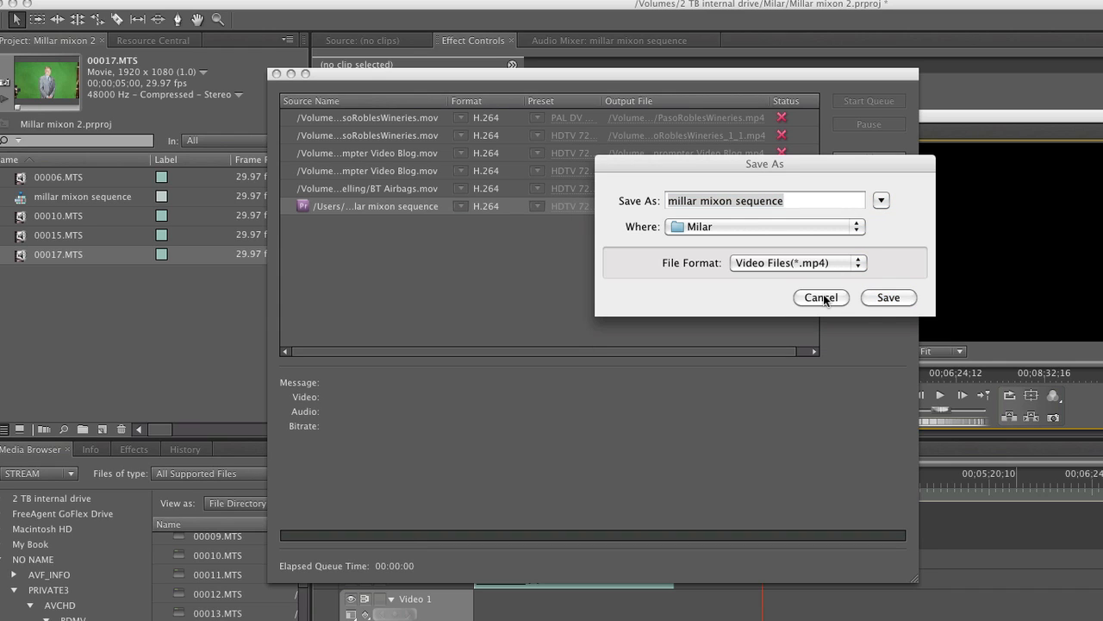
left_click(884, 297)
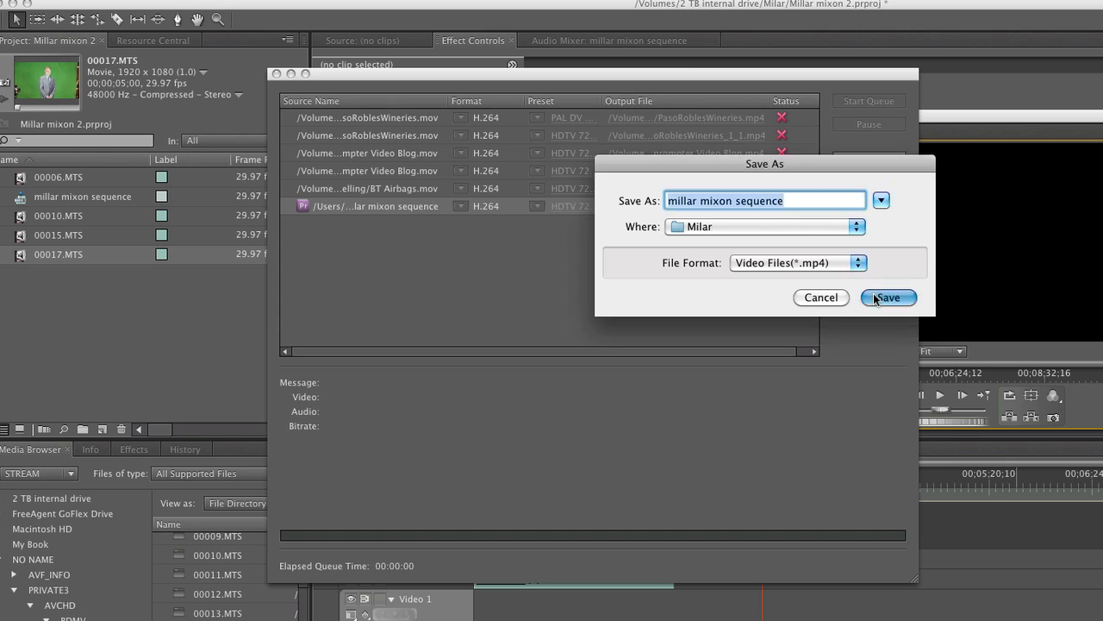